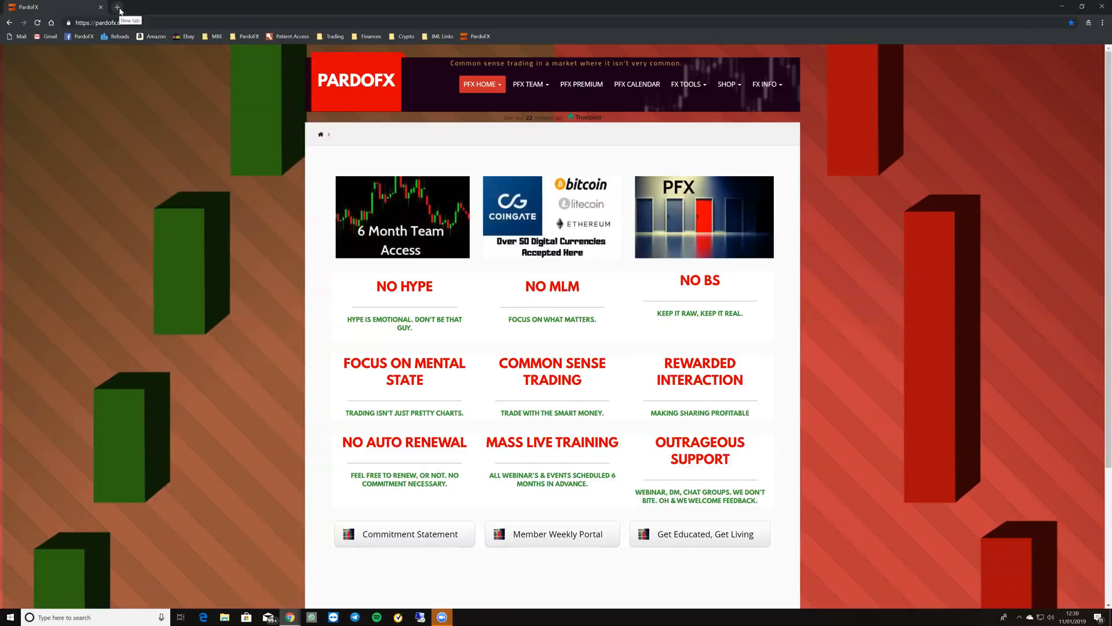
Load aws.amazon.com in a new browser tab and open the form for creating an AWS account.
{"action": "left_click", "coordinate": [118, 8]}
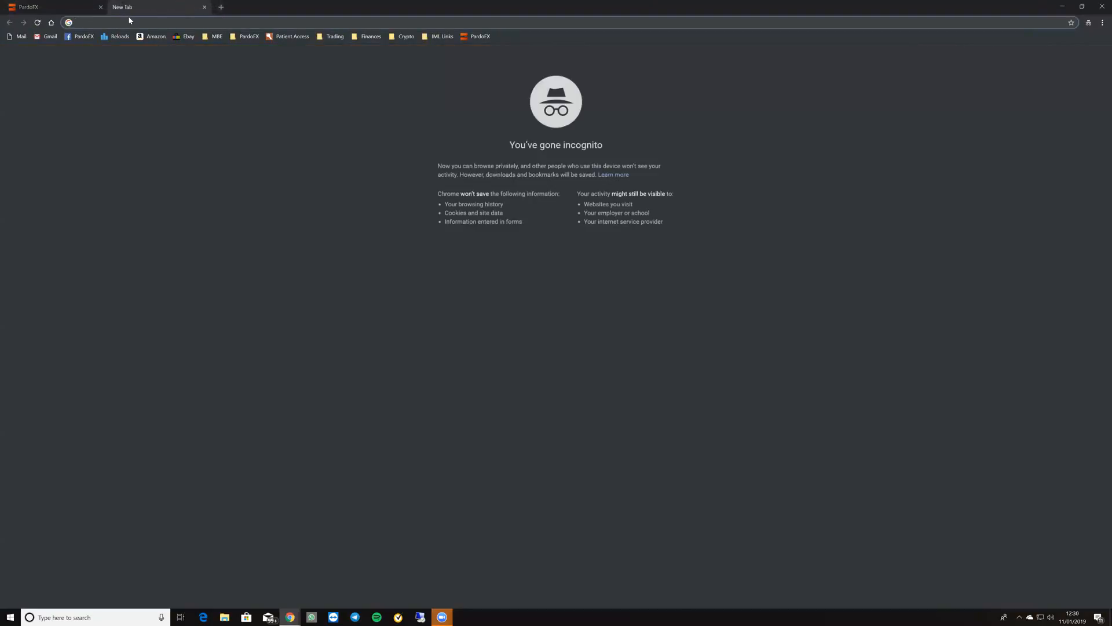
{"action": "type", "text": "aws.amazon.co"}
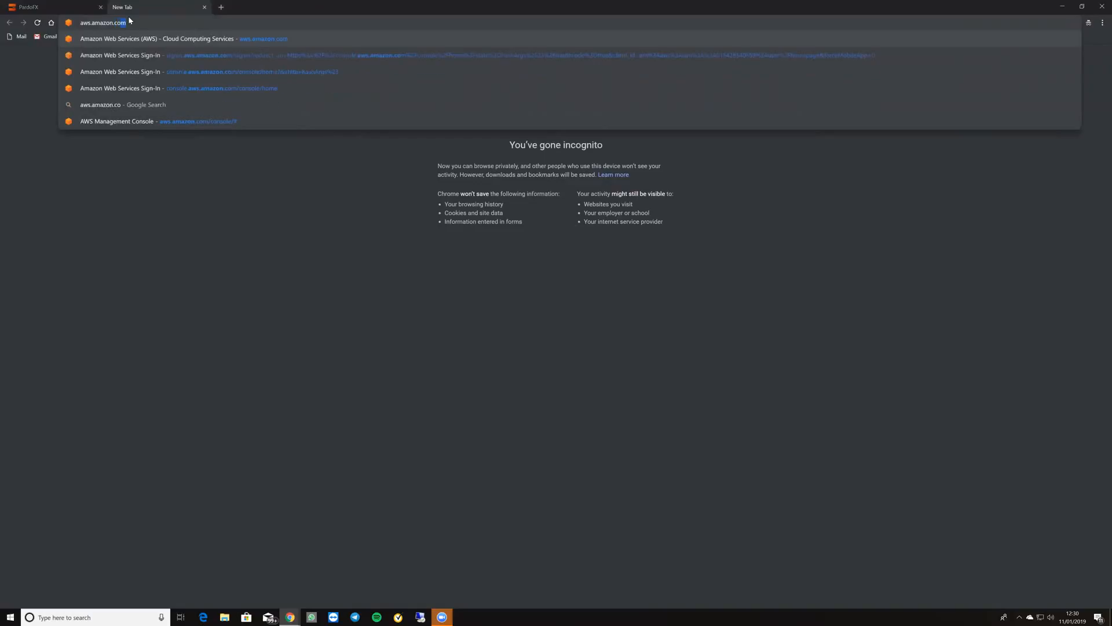
{"action": "key", "text": "Return"}
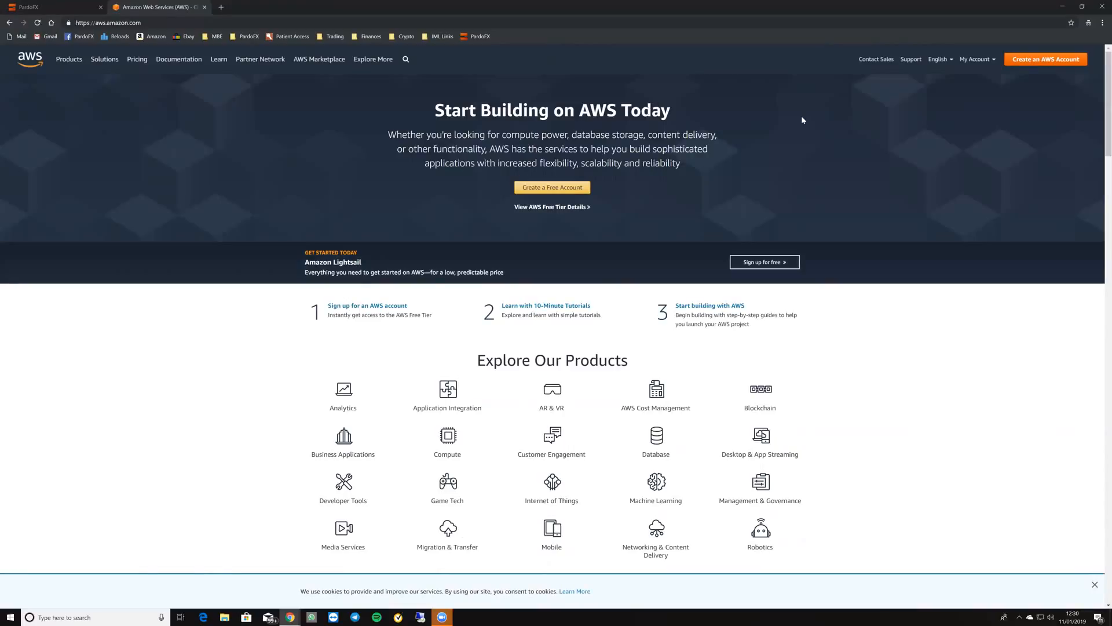
{"action": "left_click", "coordinate": [1052, 60]}
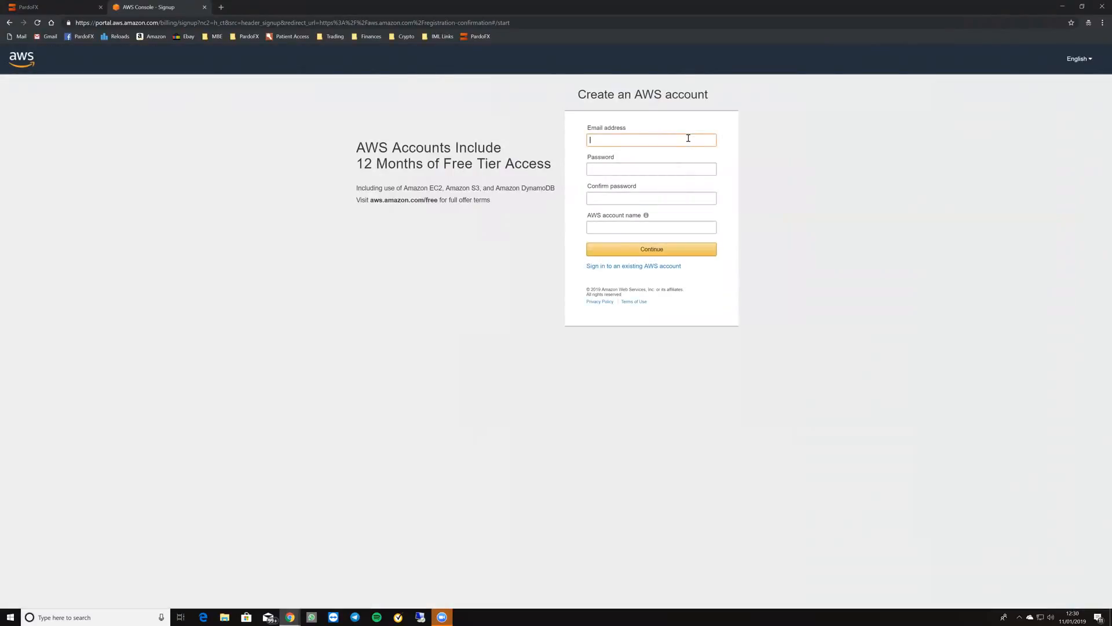
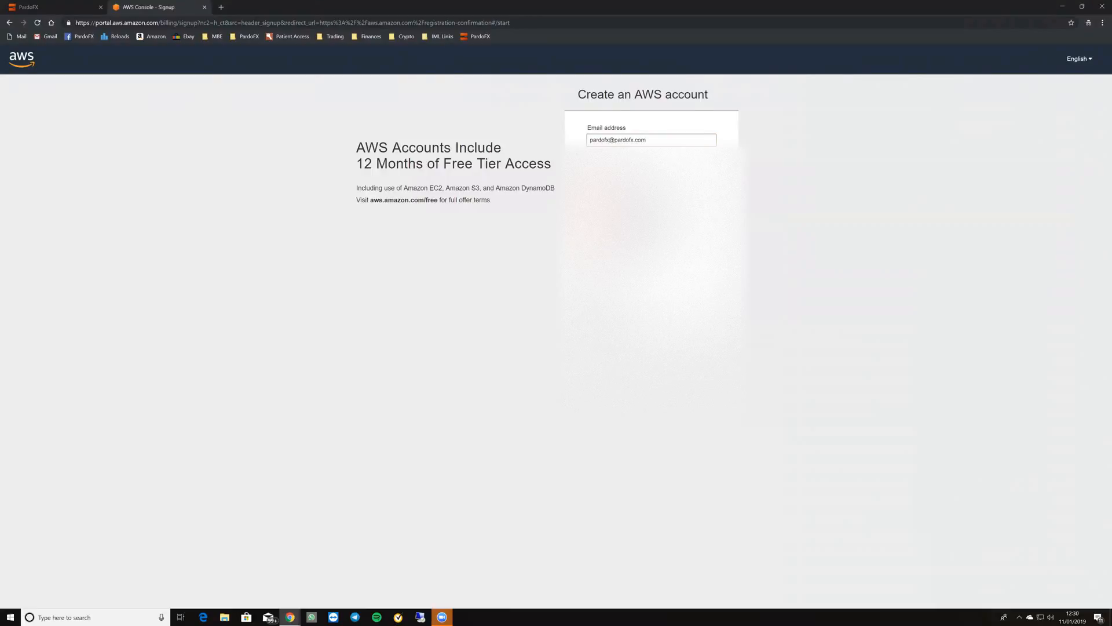
Enter the account's email address in the signup form, then set and confirm the account password.
{"action": "type", "text": "•••"}
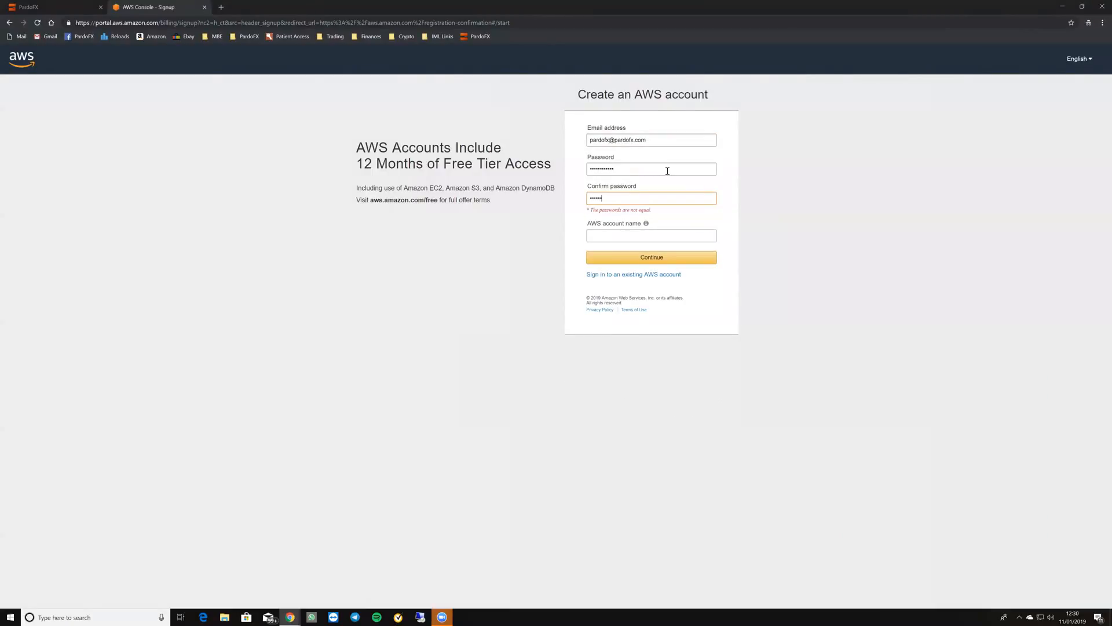
{"action": "type", "text": "••"}
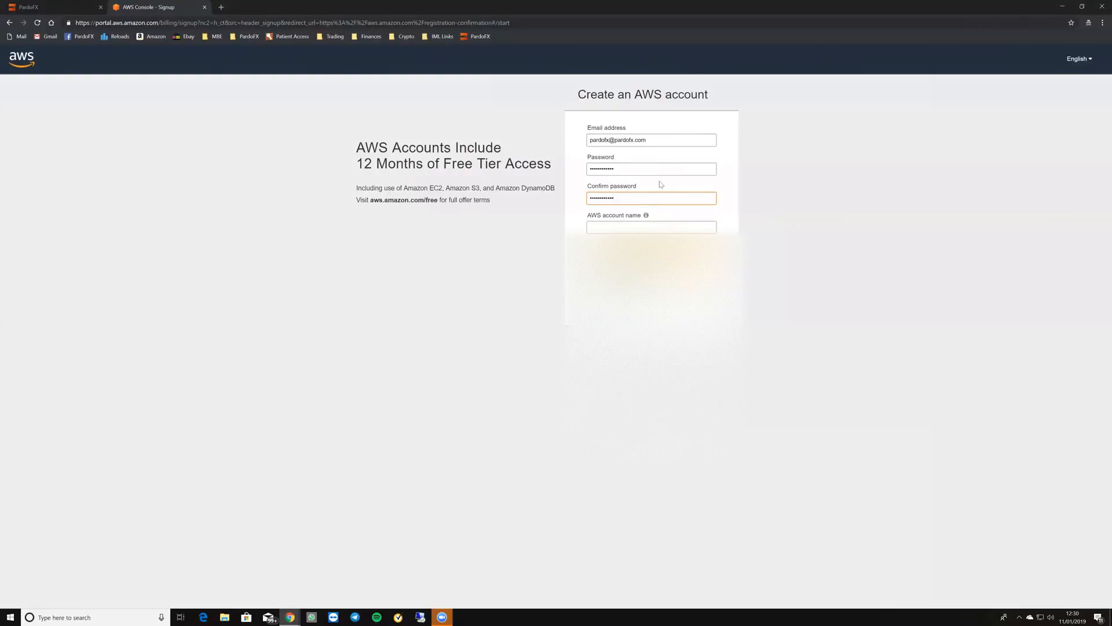
Name the AWS account "MT5 Trading Account" and continue to the contact information.
{"action": "left_click", "coordinate": [641, 224]}
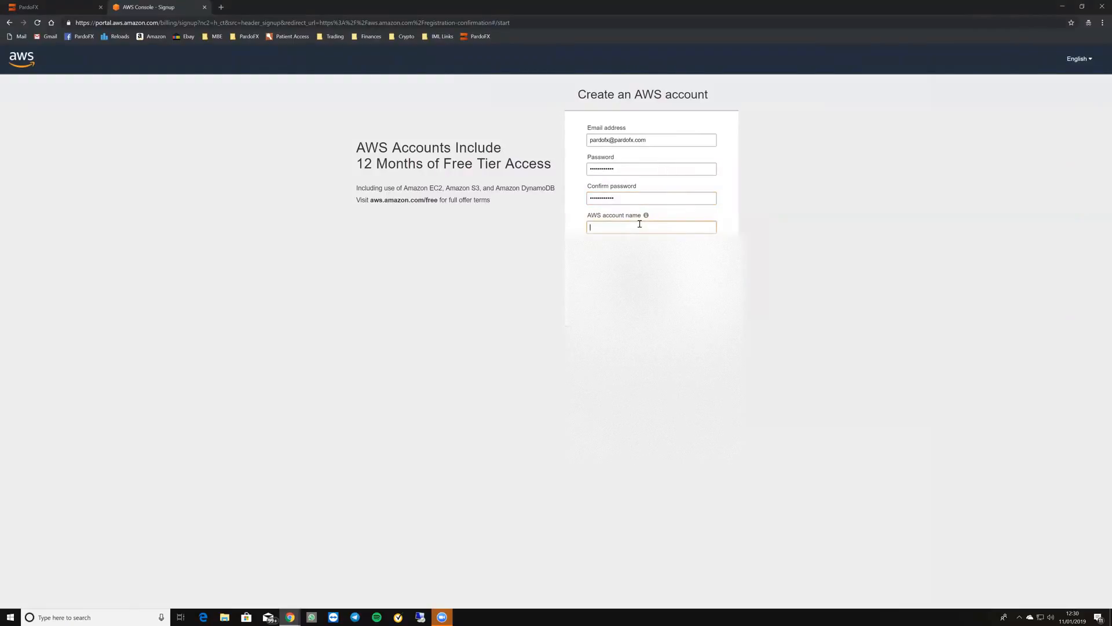
{"action": "type", "text": "Trading Account"}
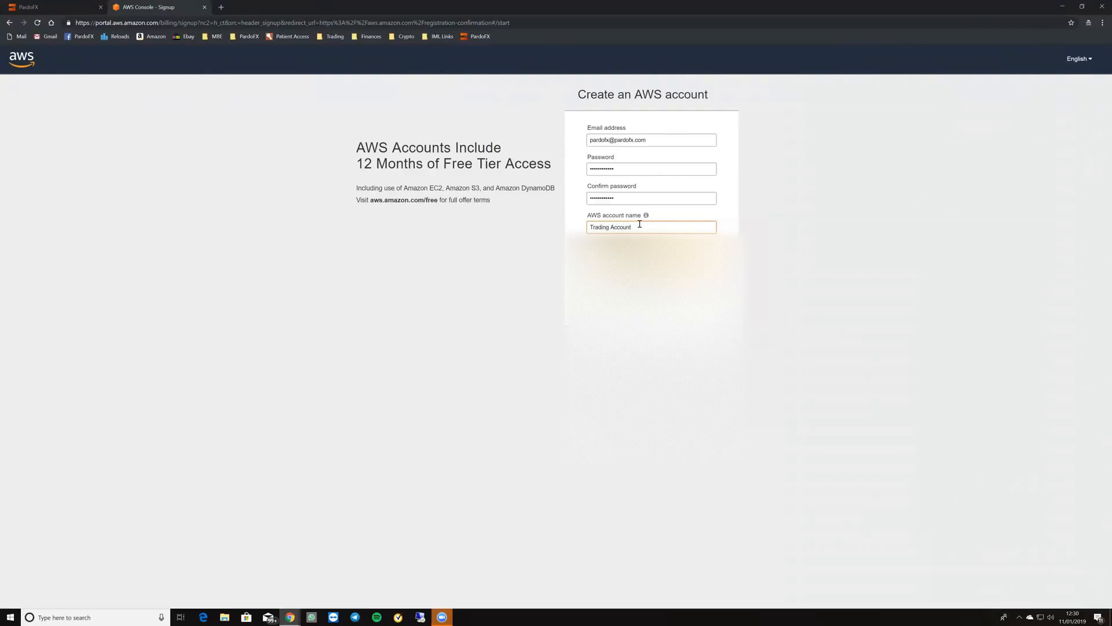
{"action": "key", "text": "Home"}
{"action": "type", "text": "MT5"}
{"action": "key", "text": "End"}
{"action": "left_click", "coordinate": [683, 249]}
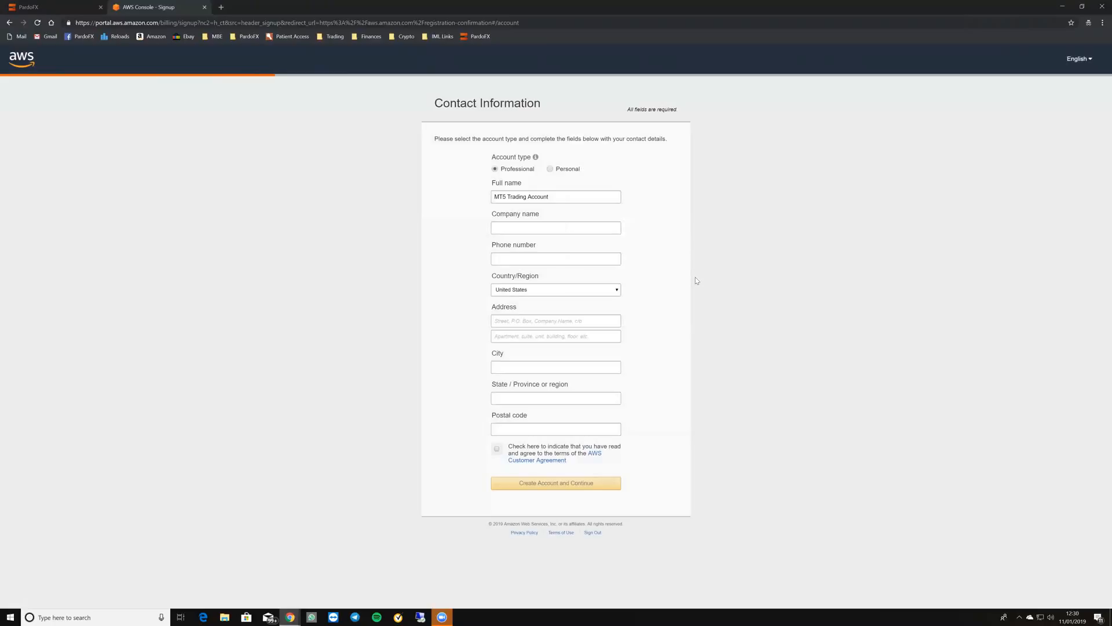
Submit the contact details as a Personal account with the customer agreement accepted, and enter the card number in the payment form.
{"action": "left_click", "coordinate": [552, 169]}
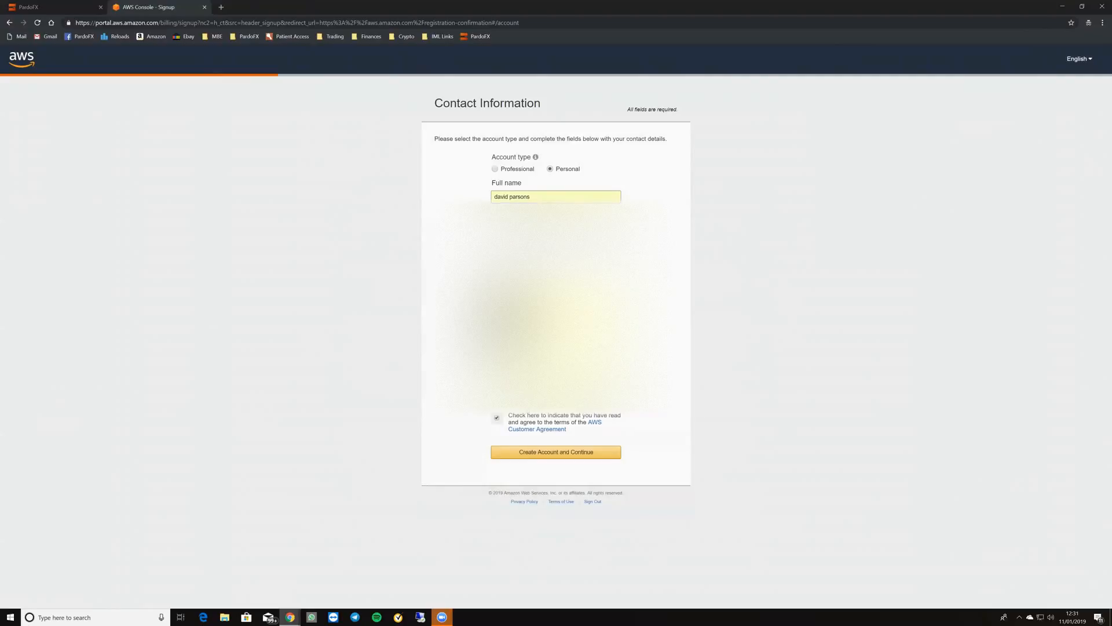
{"action": "left_click", "coordinate": [551, 457]}
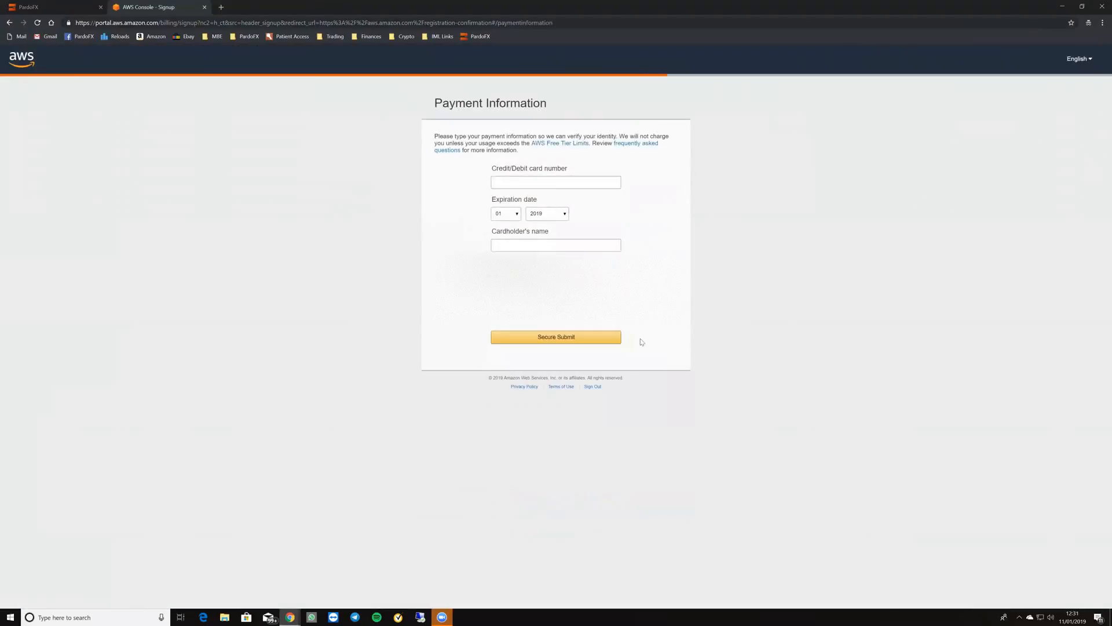
{"action": "left_click", "coordinate": [568, 184]}
{"action": "type", "text": "44"}
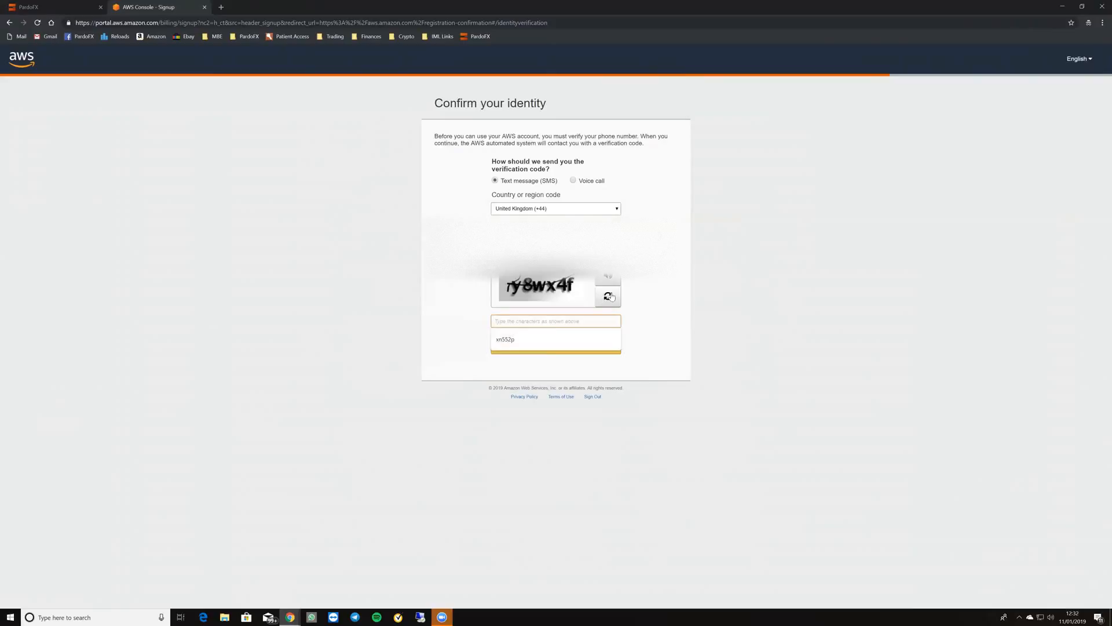
Refresh the security check image until it is legible, enter its characters and request the verification code by text message.
{"action": "left_click", "coordinate": [562, 321]}
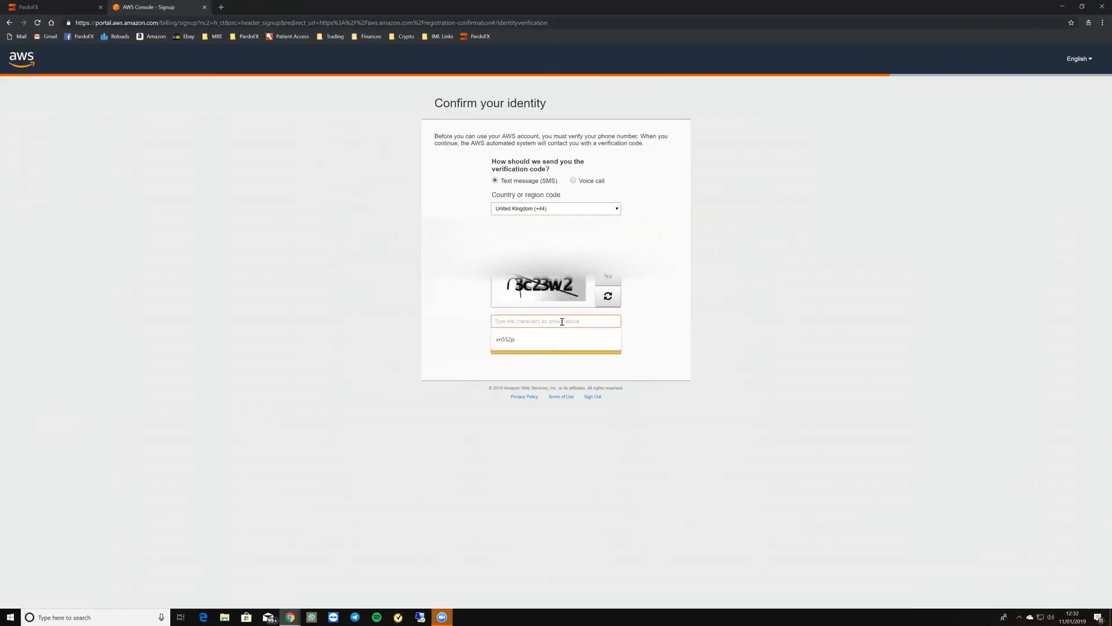
{"action": "left_click", "coordinate": [610, 302]}
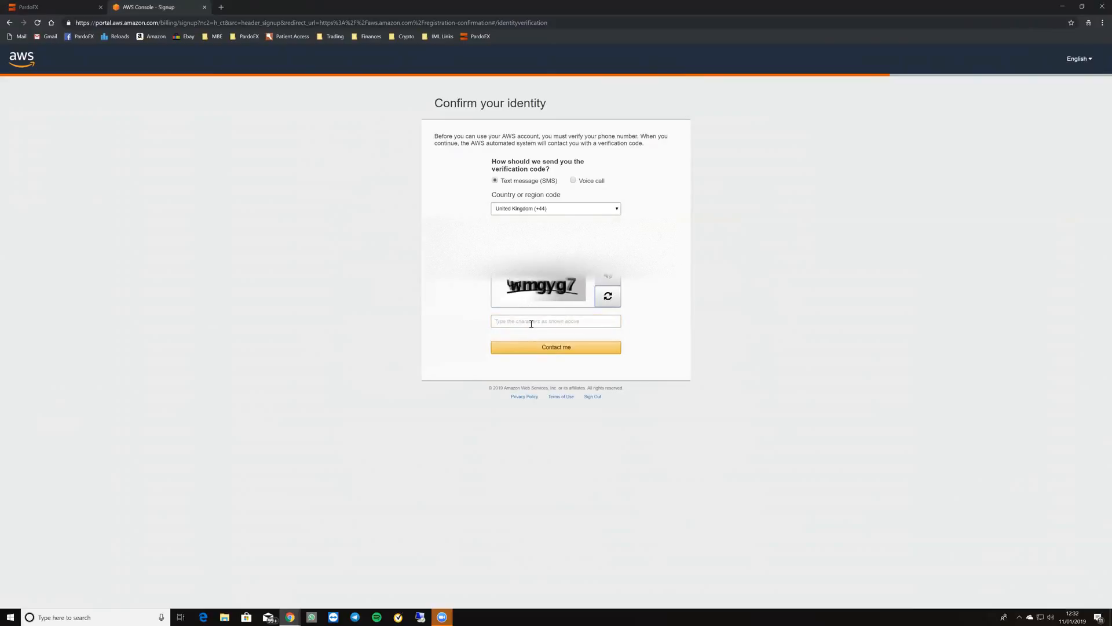
{"action": "left_click", "coordinate": [545, 320]}
{"action": "left_click", "coordinate": [617, 301]}
{"action": "left_click", "coordinate": [546, 324]}
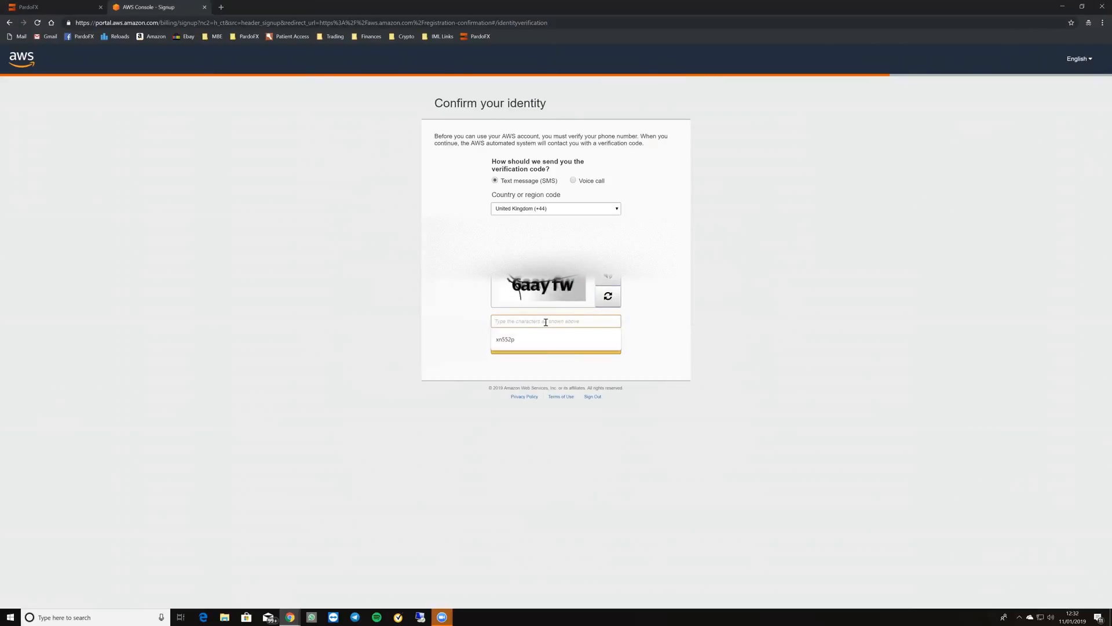
{"action": "type", "text": "6AAYFW"}
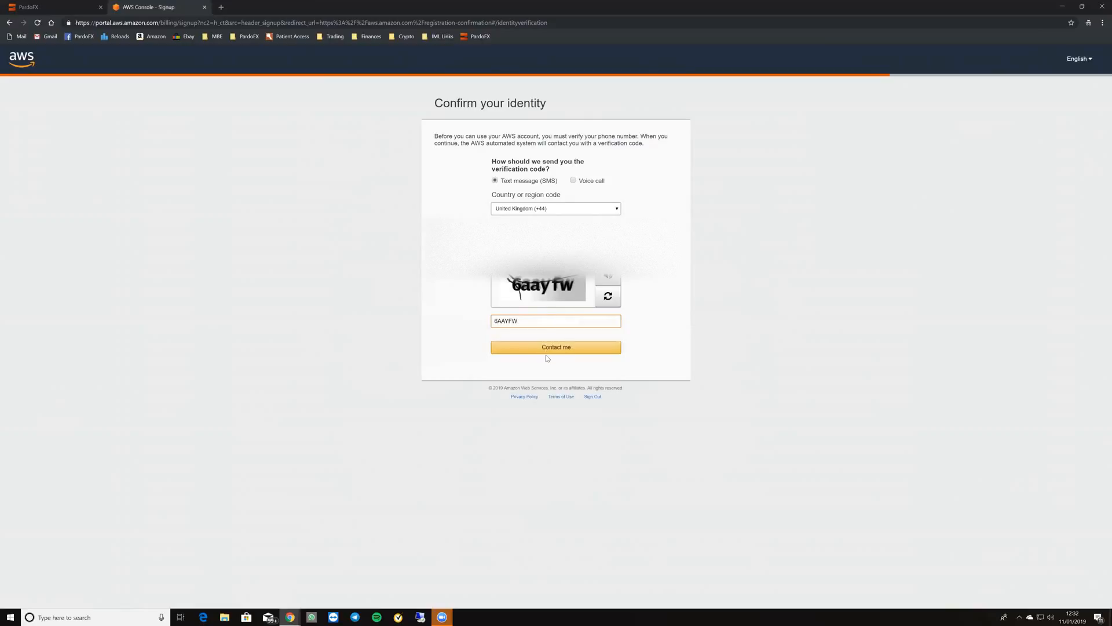
{"action": "left_click", "coordinate": [548, 351]}
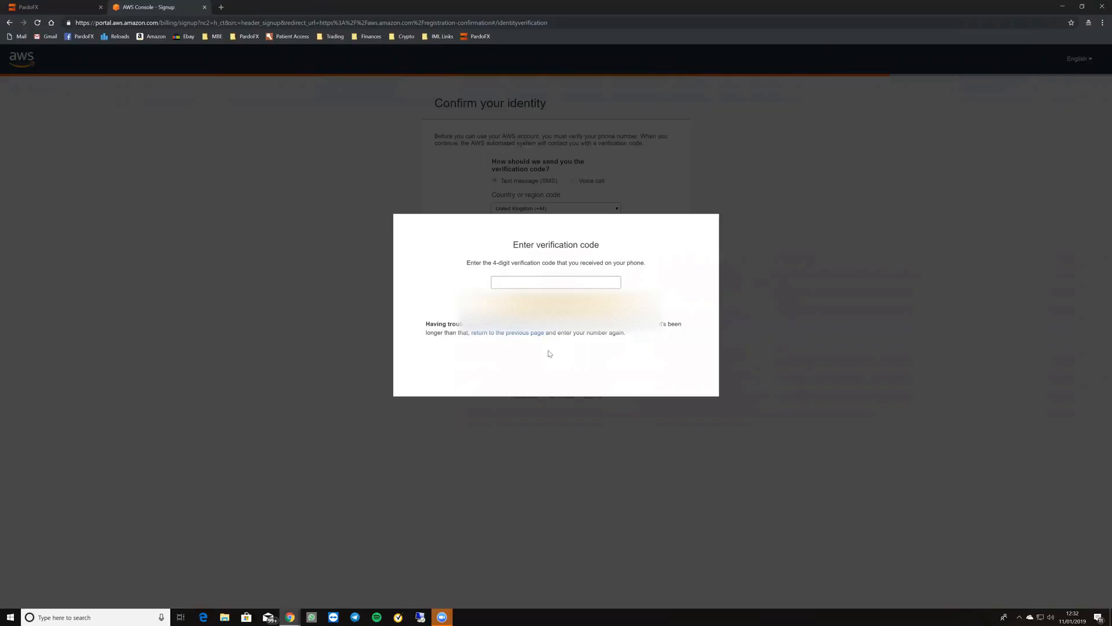
Verify the phone number with the received verification code, continue the signup, and choose the free Basic support plan.
{"action": "left_click", "coordinate": [564, 286]}
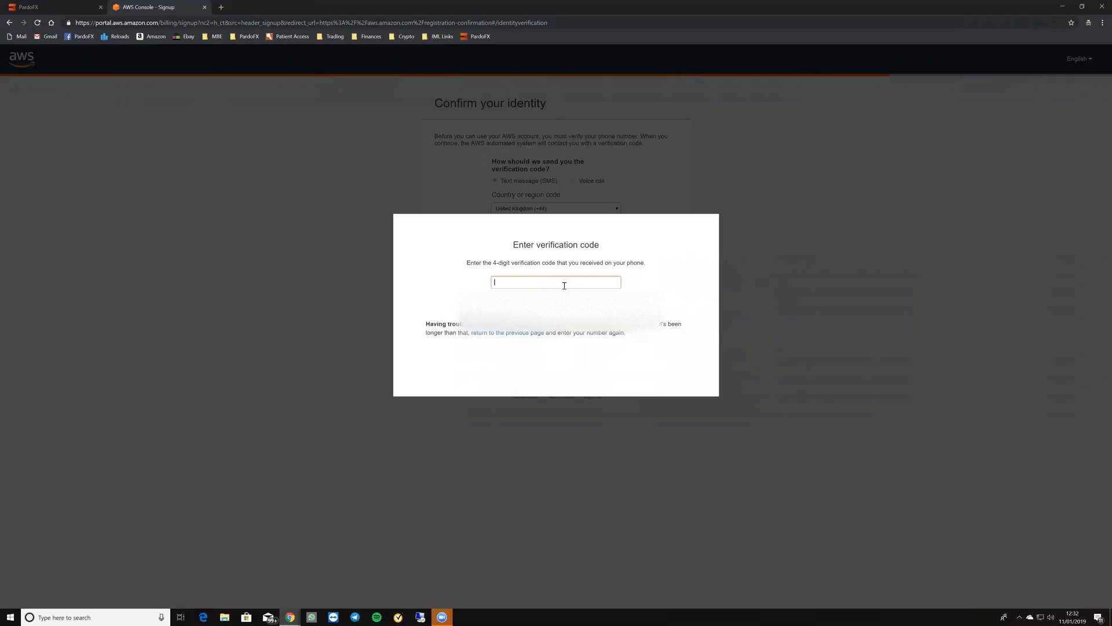
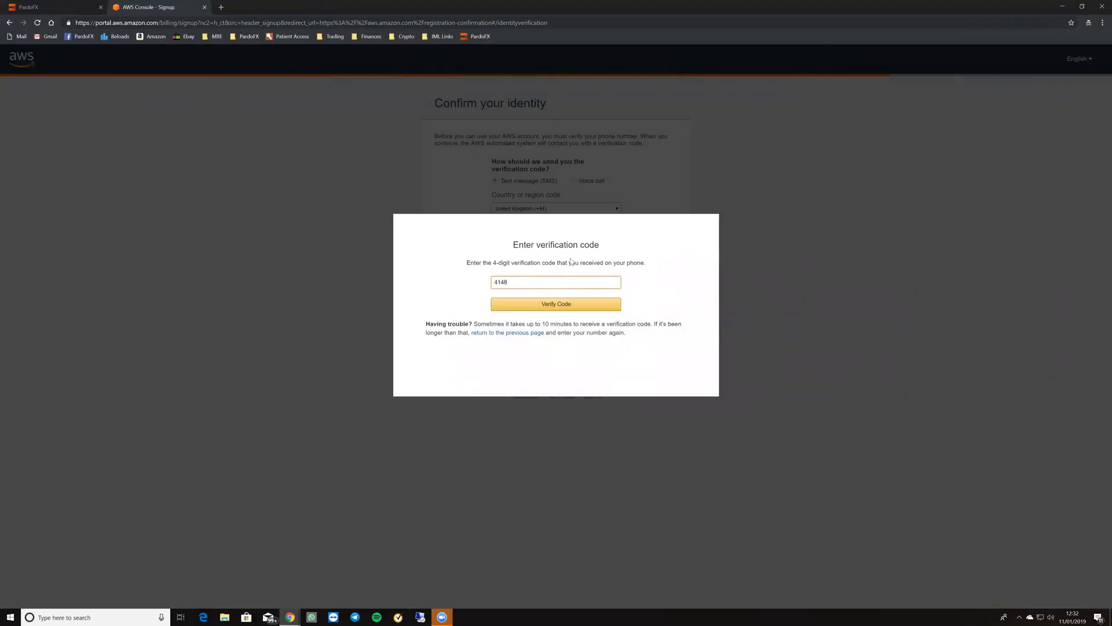
{"action": "left_click", "coordinate": [560, 305]}
{"action": "left_click", "coordinate": [554, 349]}
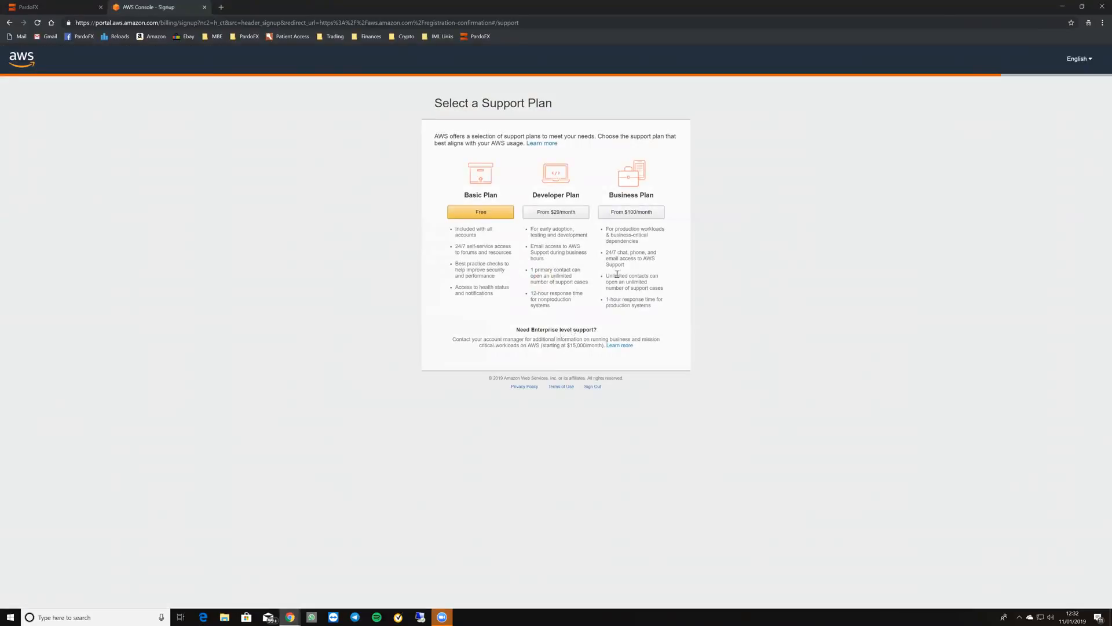
{"action": "left_click", "coordinate": [490, 216]}
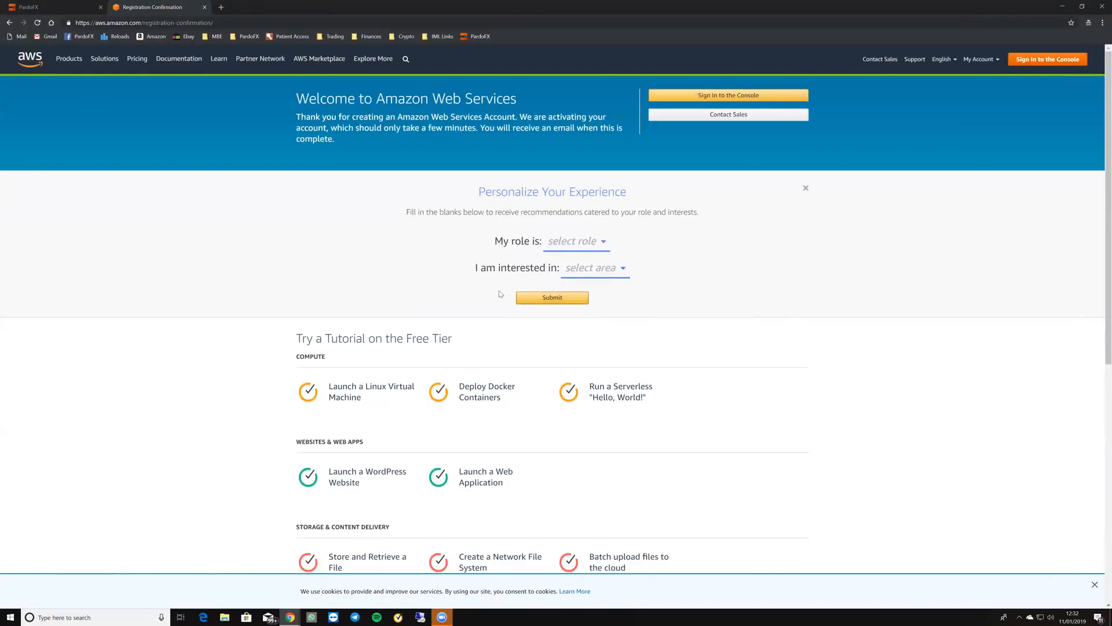
Go to the Amazon EC2 product page and start the option to try EC2 for free.
{"action": "left_click", "coordinate": [69, 58]}
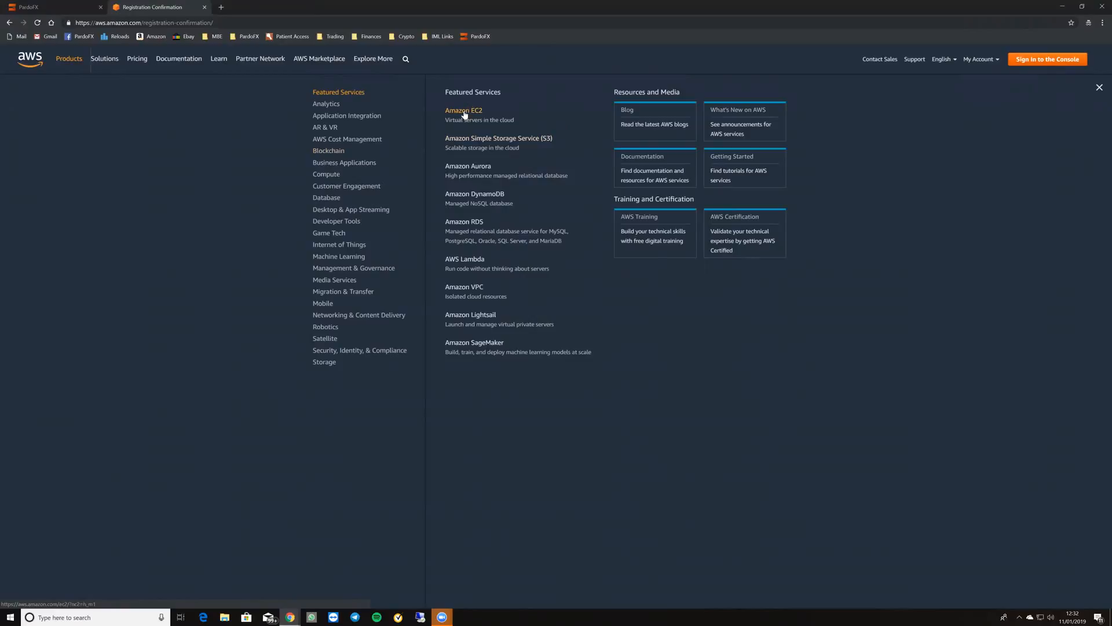
{"action": "left_click", "coordinate": [466, 114]}
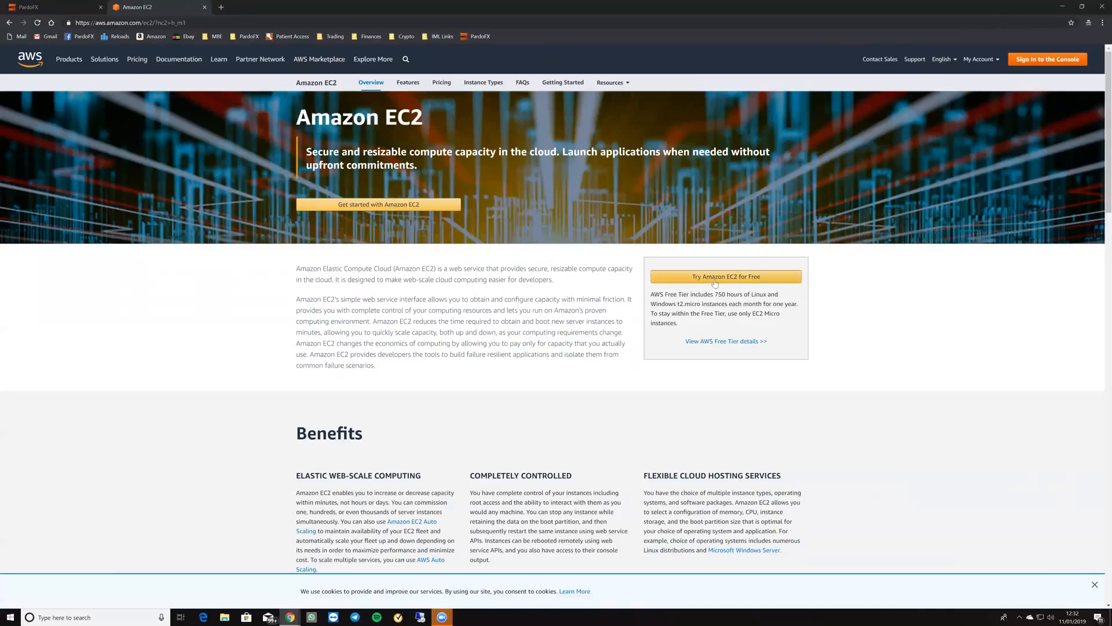
{"action": "left_click", "coordinate": [751, 281]}
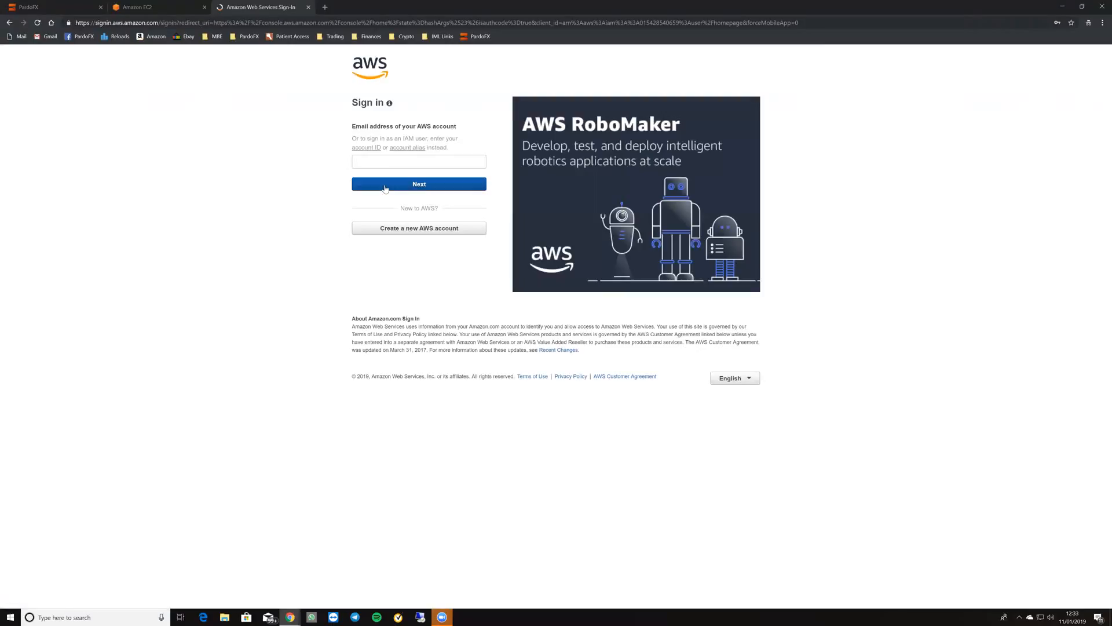
Sign in to the AWS console as root user with the account's email address and password.
{"action": "left_click", "coordinate": [434, 160]}
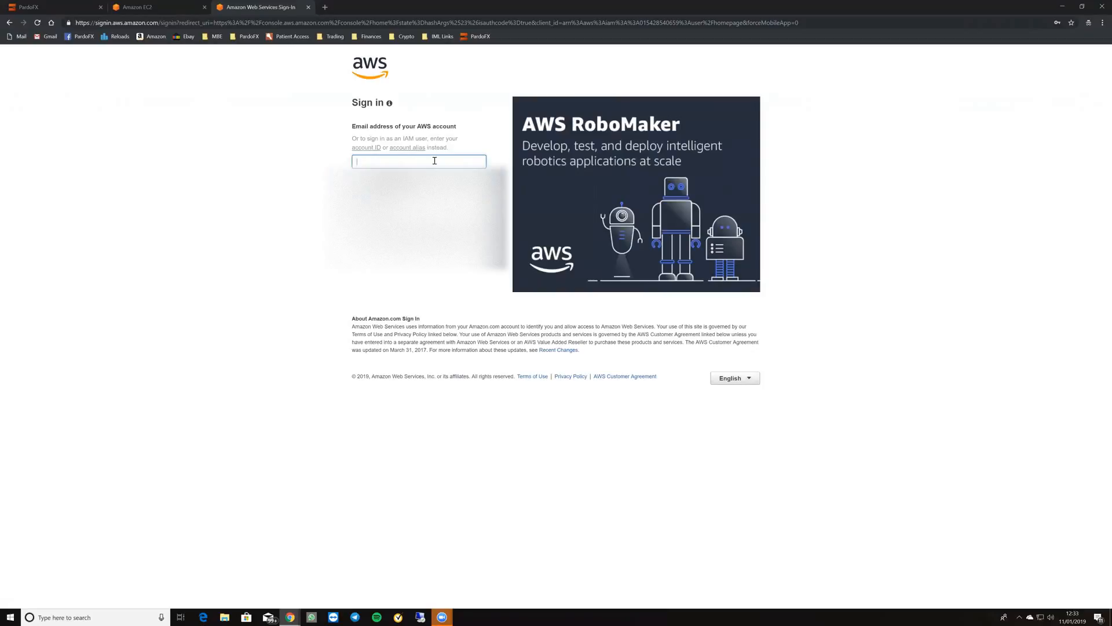
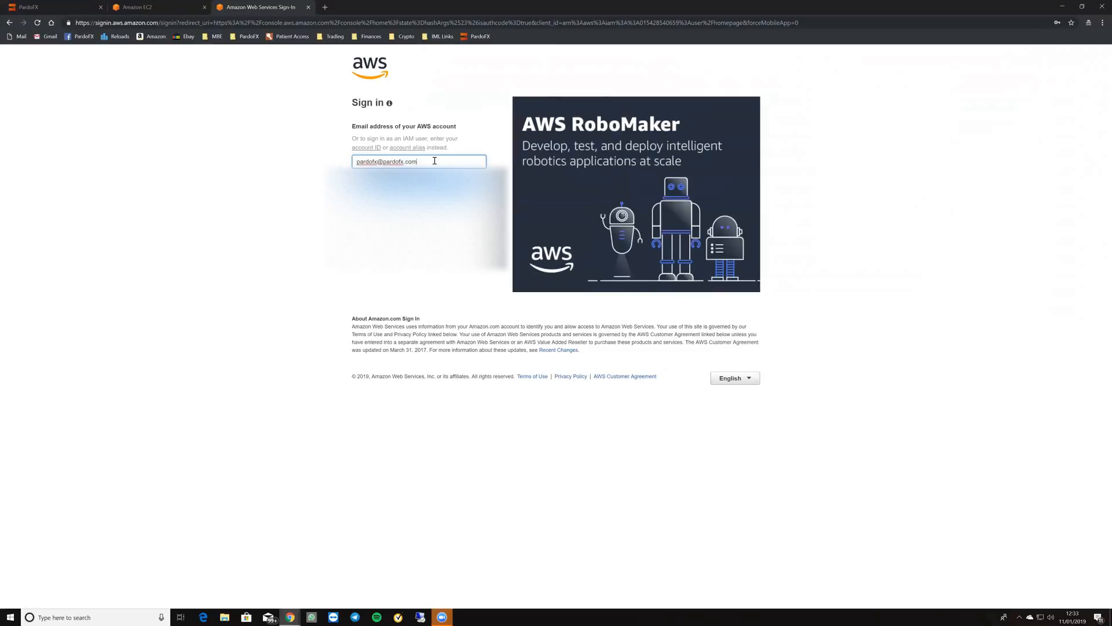
{"action": "key", "text": "Return"}
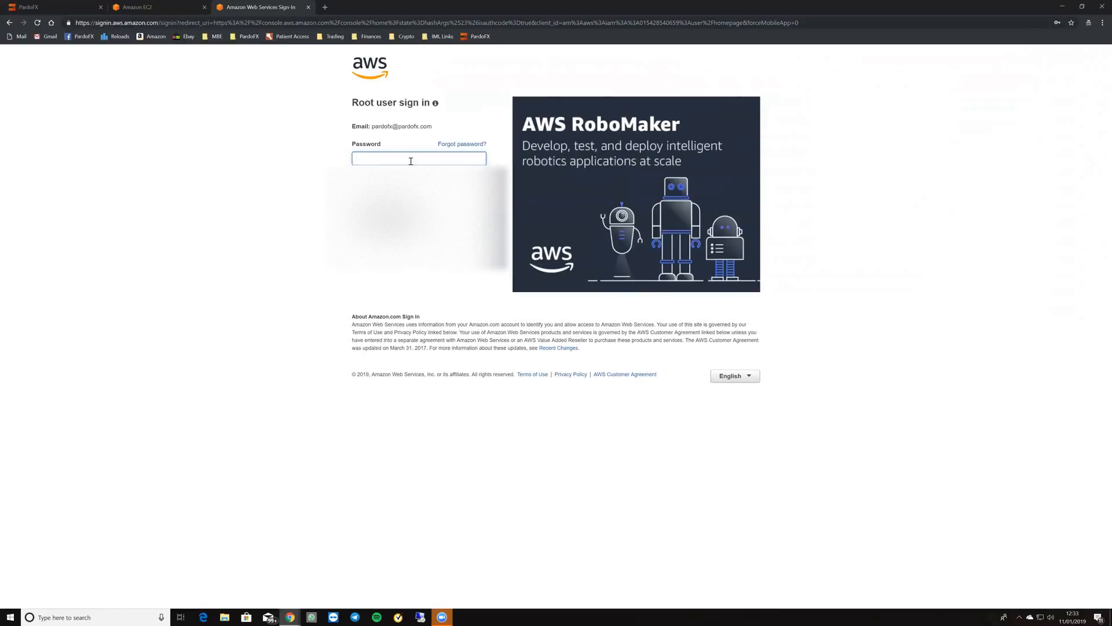
{"action": "type", "text": "••"}
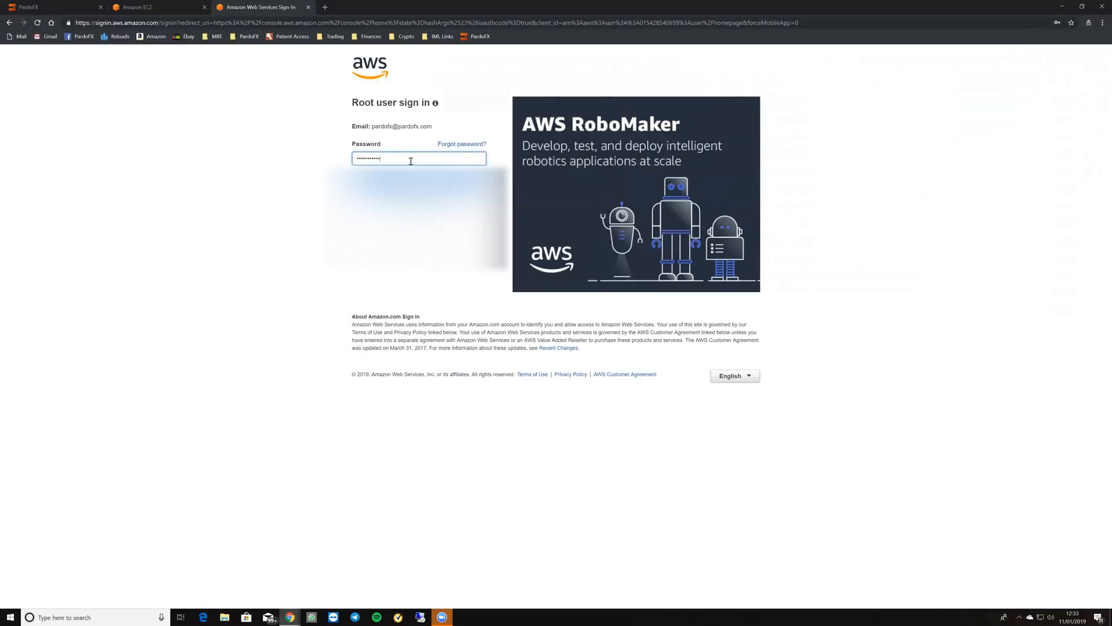
{"action": "left_click", "coordinate": [420, 182]}
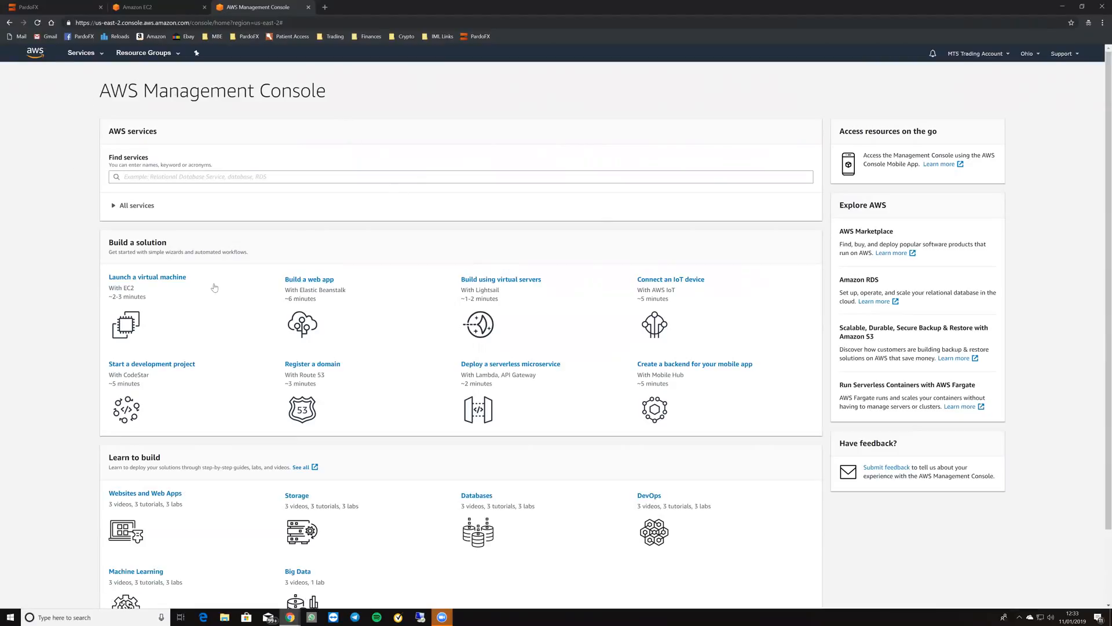
Start launching a virtual machine with EC2 and limit the list of Amazon Machine Images to free tier only.
{"action": "left_click", "coordinate": [173, 280]}
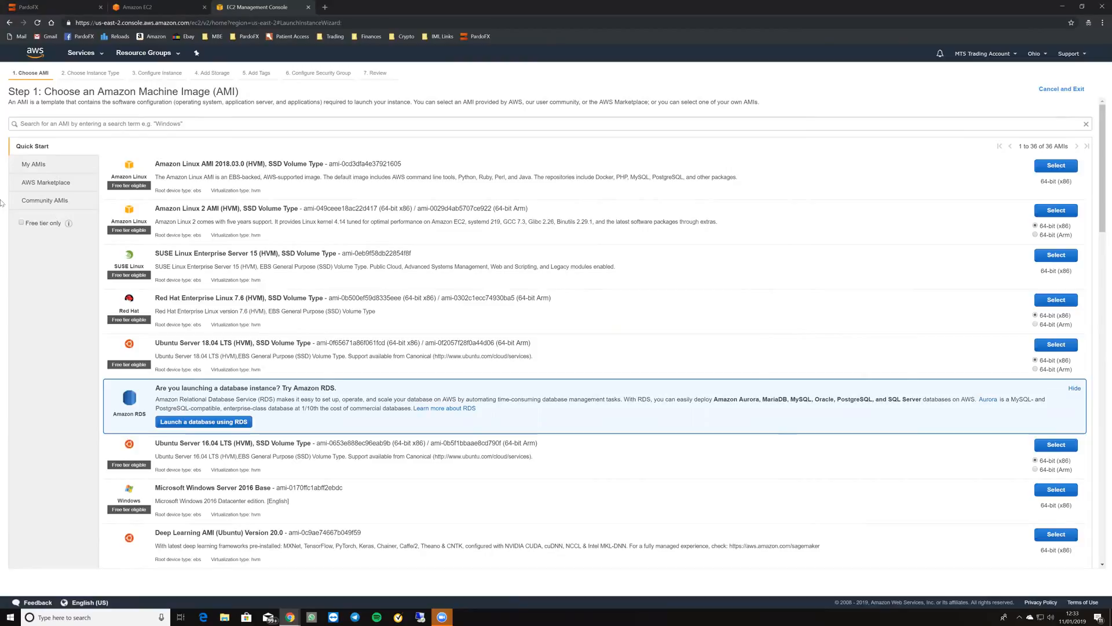
{"action": "left_click", "coordinate": [29, 224]}
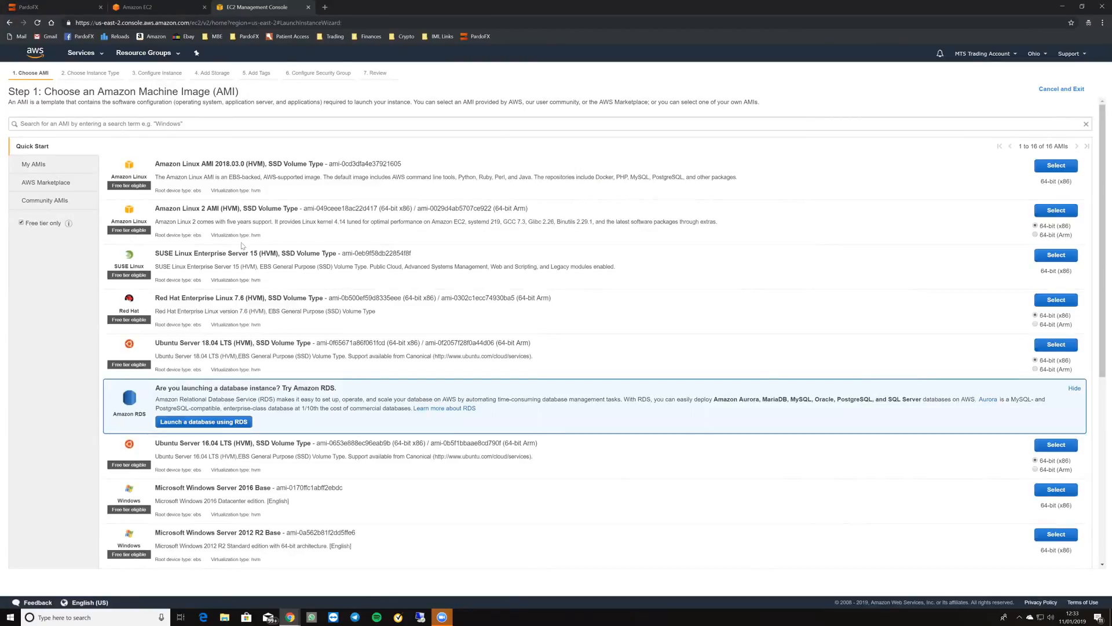
{"action": "scroll", "coordinate": [481, 345], "scroll_direction": "down", "scroll_amount": 2}
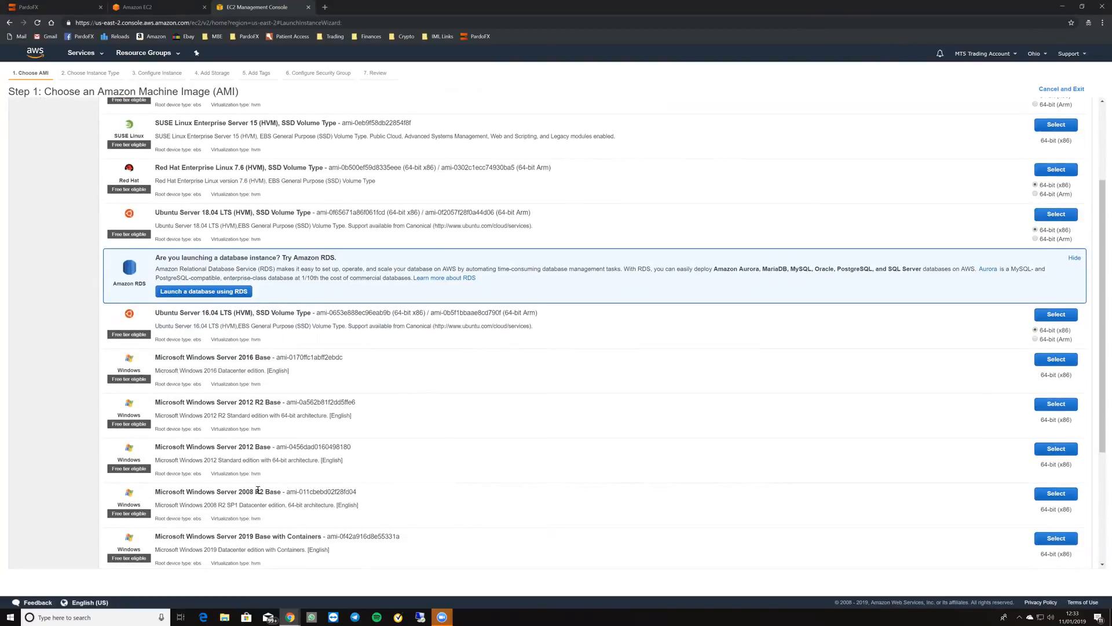
{"action": "scroll", "coordinate": [418, 493], "scroll_direction": "down", "scroll_amount": 1}
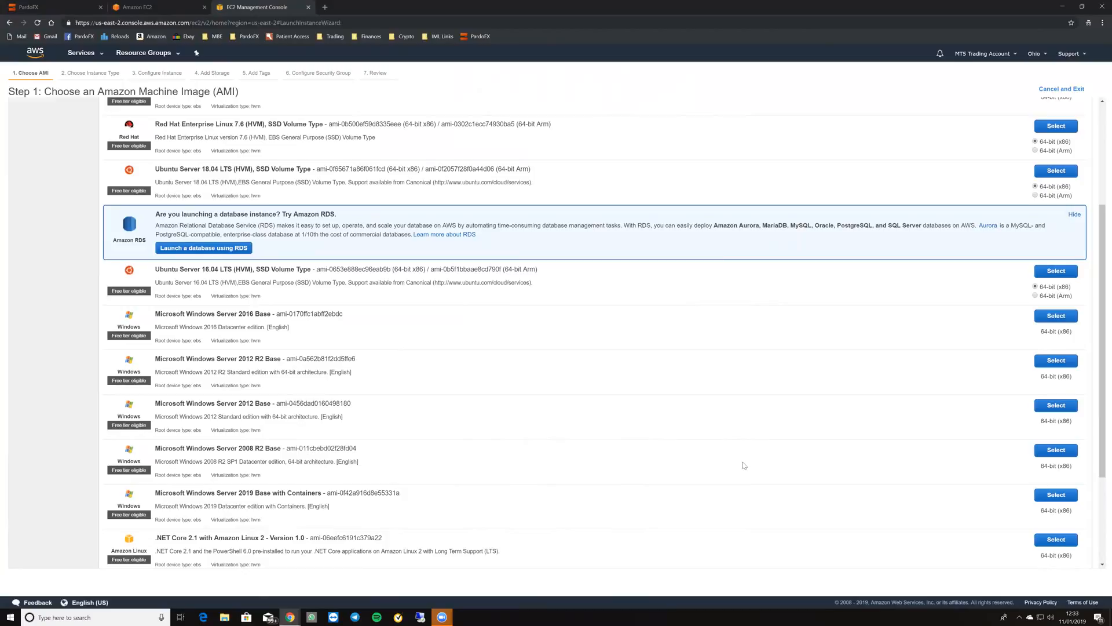
Choose the Microsoft Windows Server 2008 R2 Base image with the t2.micro instance type and proceed from the review to launch.
{"action": "left_click", "coordinate": [1056, 452]}
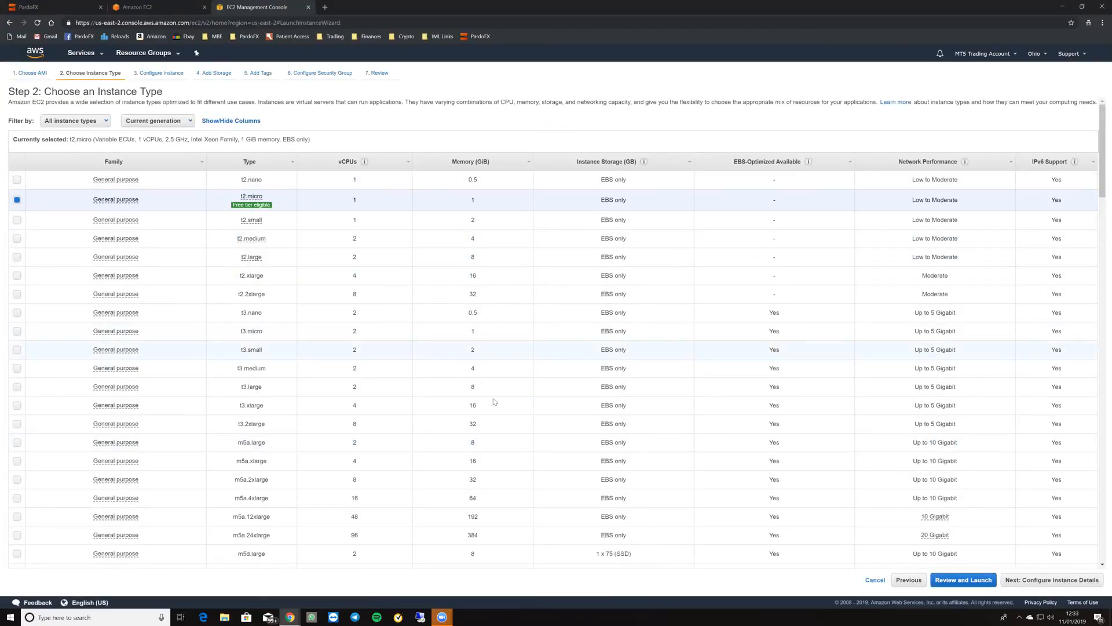
{"action": "left_click", "coordinate": [961, 581]}
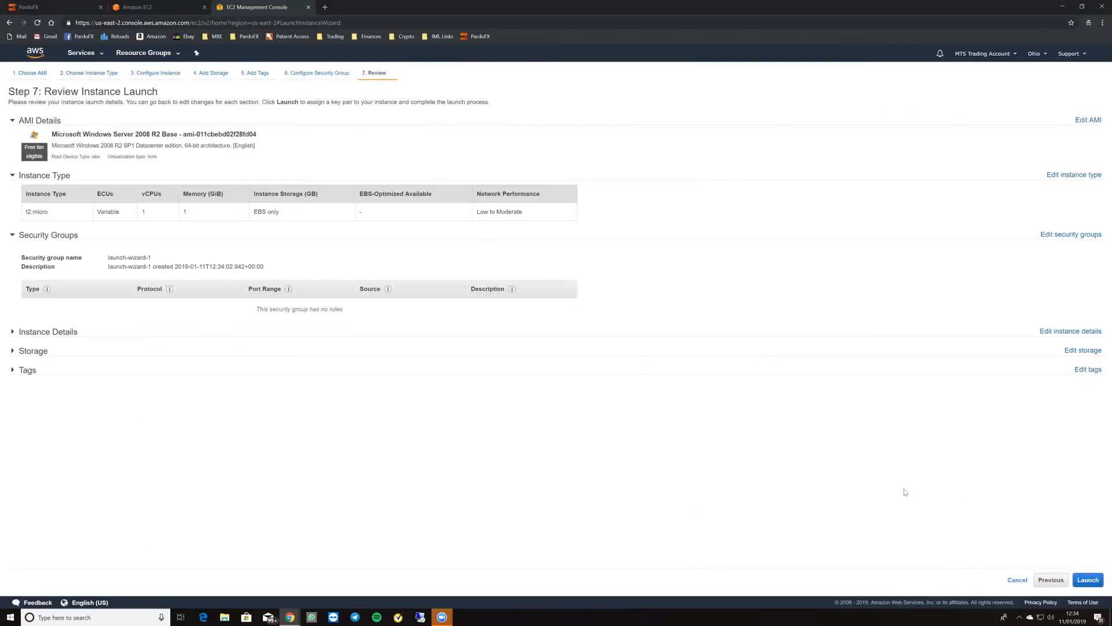
{"action": "left_click", "coordinate": [1091, 580]}
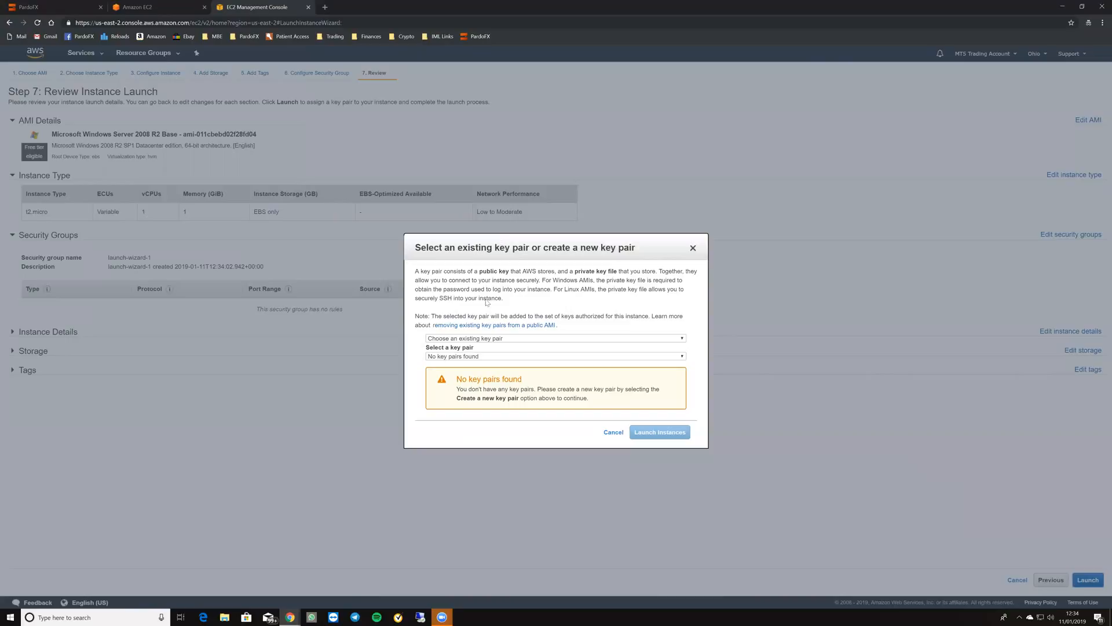
Create a new key pair named MT5 FREE VPS and download its private key file.
{"action": "left_click", "coordinate": [483, 339]}
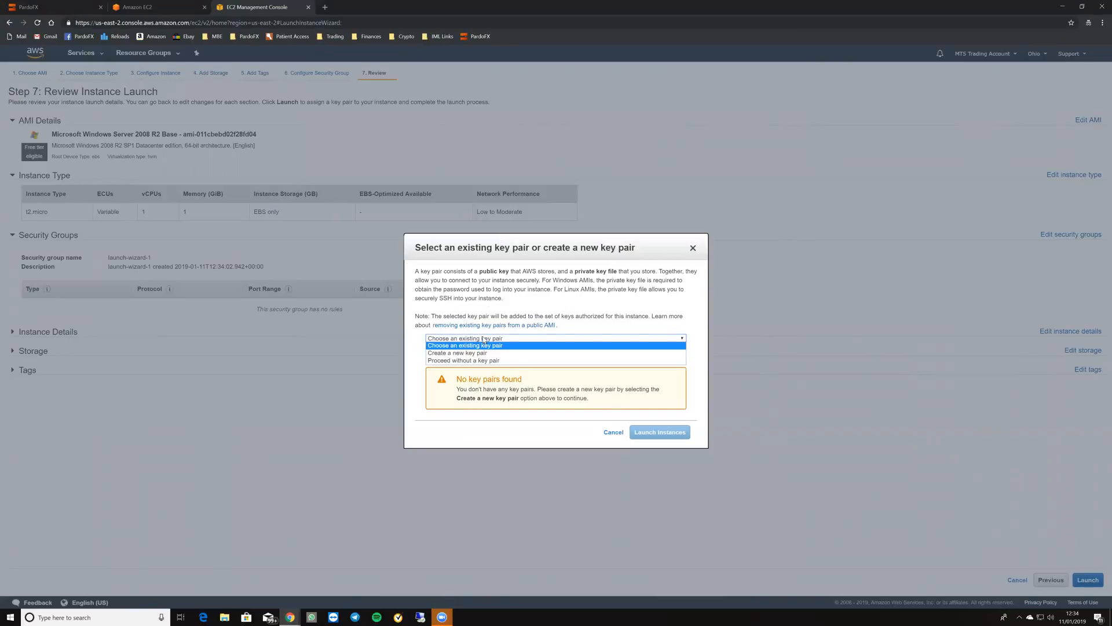
{"action": "left_click", "coordinate": [556, 296]}
{"action": "left_click", "coordinate": [614, 340]}
{"action": "left_click", "coordinate": [600, 353]}
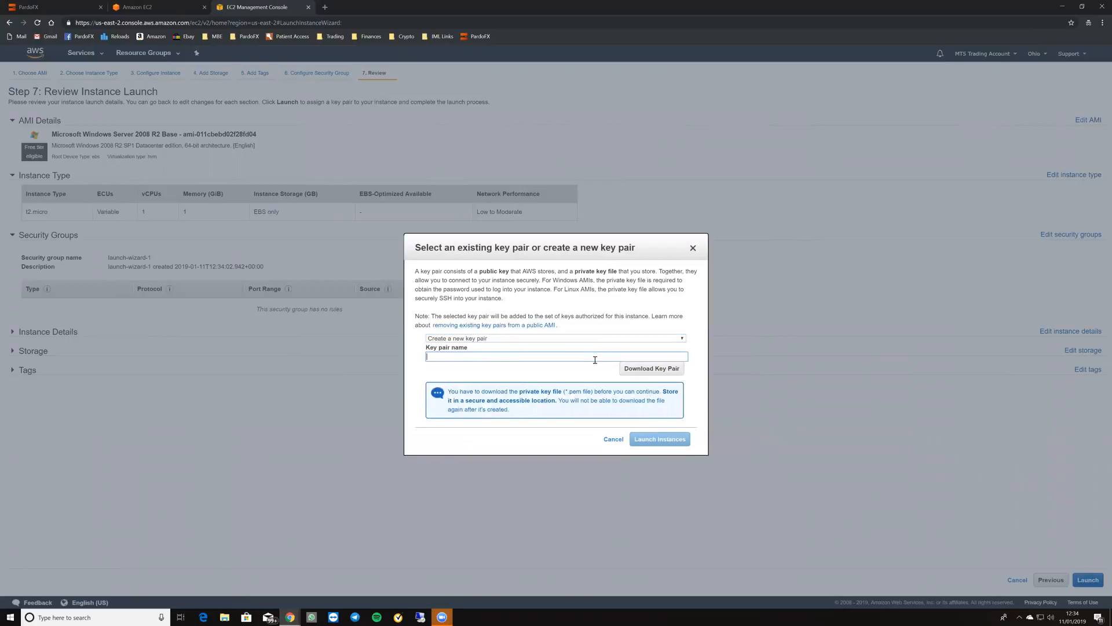
{"action": "type", "text": "MT5 FRE5 VPSEE VPS"}
{"action": "left_click", "coordinate": [642, 375]}
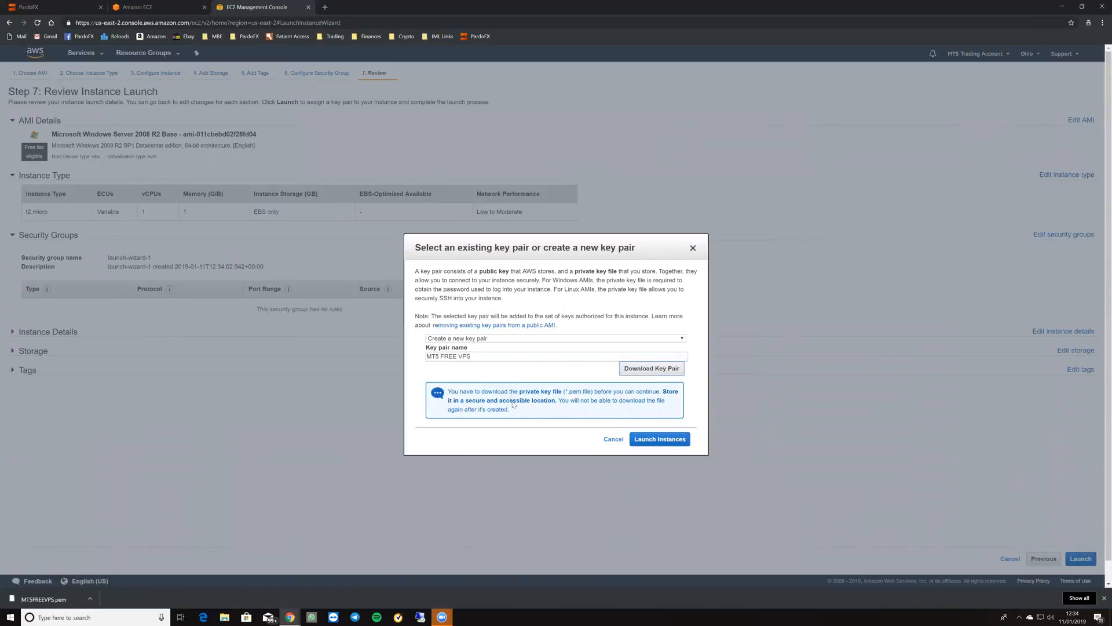
Launch the instance with the new key pair and go to the list of instances.
{"action": "left_click", "coordinate": [658, 439]}
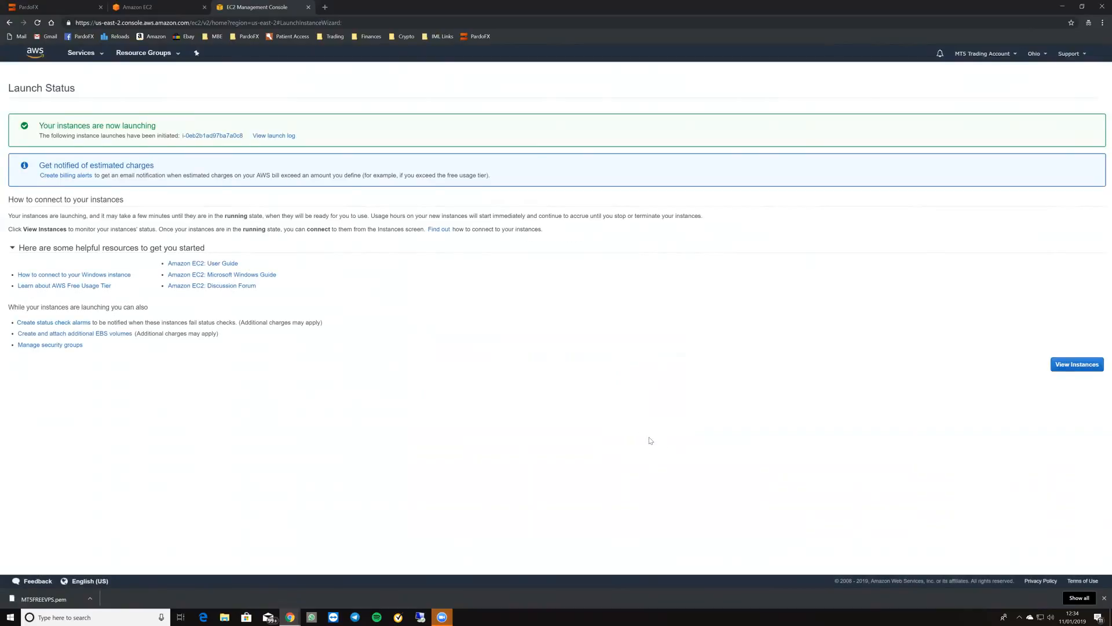
{"action": "left_click", "coordinate": [1077, 365]}
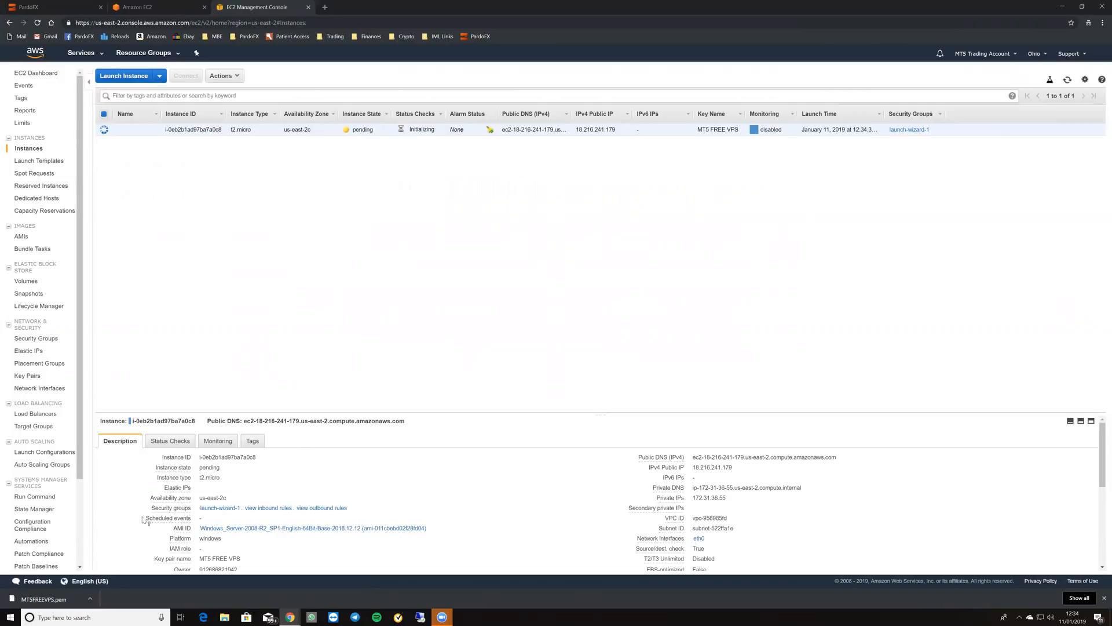
Copy the downloaded MT5FREEVPS.pem file from its folder to the desktop and place it in an empty area below the centre.
{"action": "left_click", "coordinate": [91, 600]}
{"action": "left_click", "coordinate": [134, 574]}
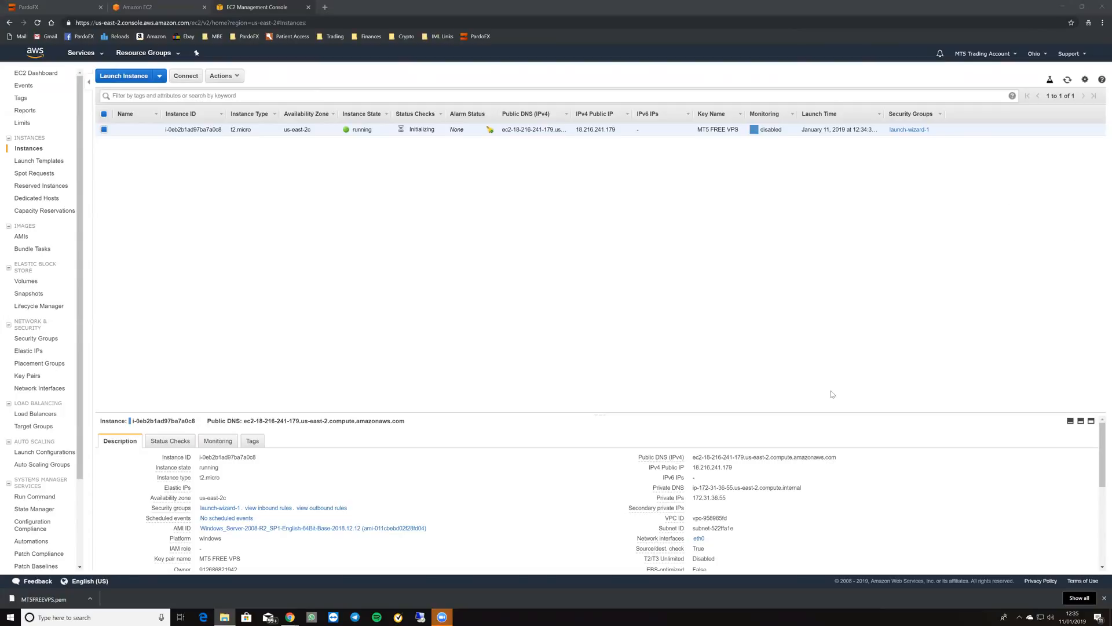
{"action": "left_click", "coordinate": [1062, 7]}
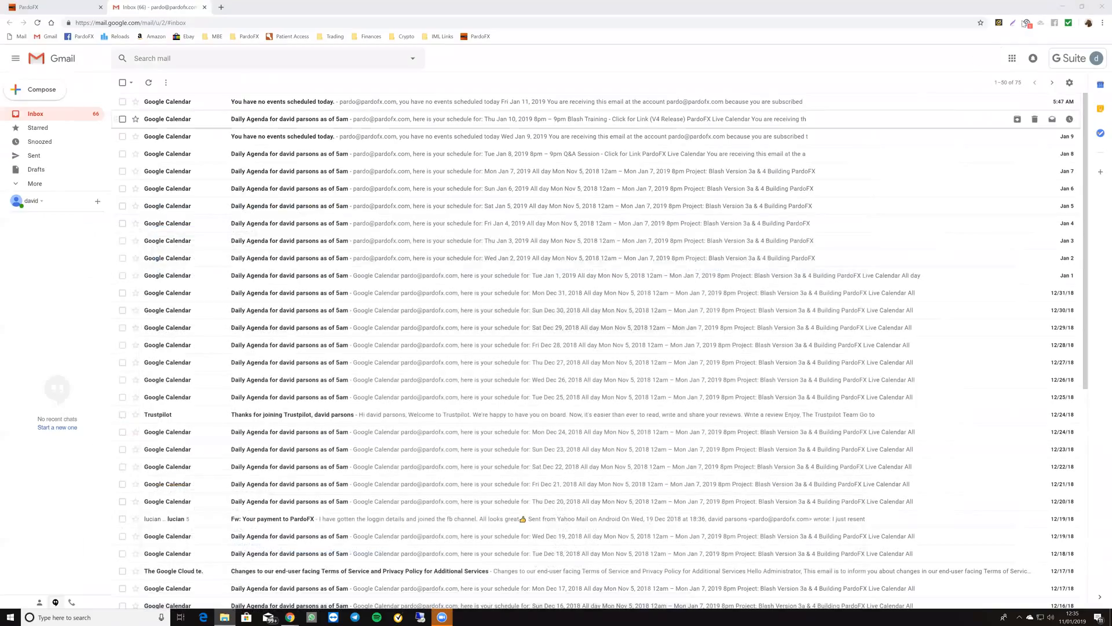
{"action": "left_click", "coordinate": [1062, 8]}
{"action": "right_click", "coordinate": [699, 181]}
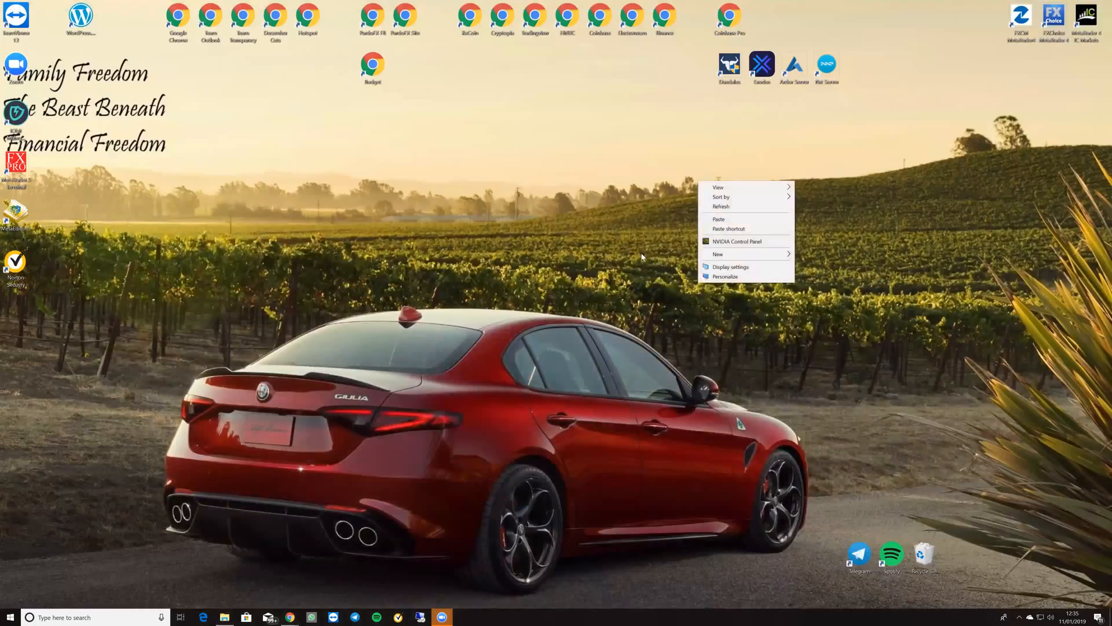
{"action": "left_click", "coordinate": [723, 220]}
{"action": "left_click_drag", "start_coordinate": [703, 162], "coordinate": [600, 455]}
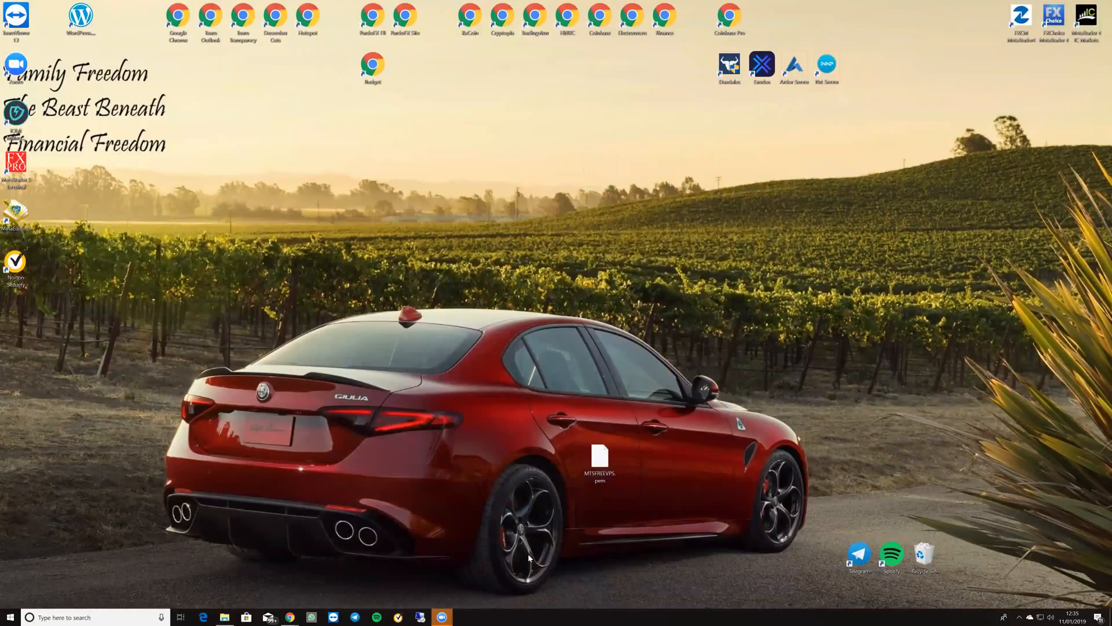
Return to the EC2 console in the browser and download the remote desktop file for connecting to the running instance.
{"action": "mouse_move", "coordinate": [289, 617]}
{"action": "left_click", "coordinate": [371, 551]}
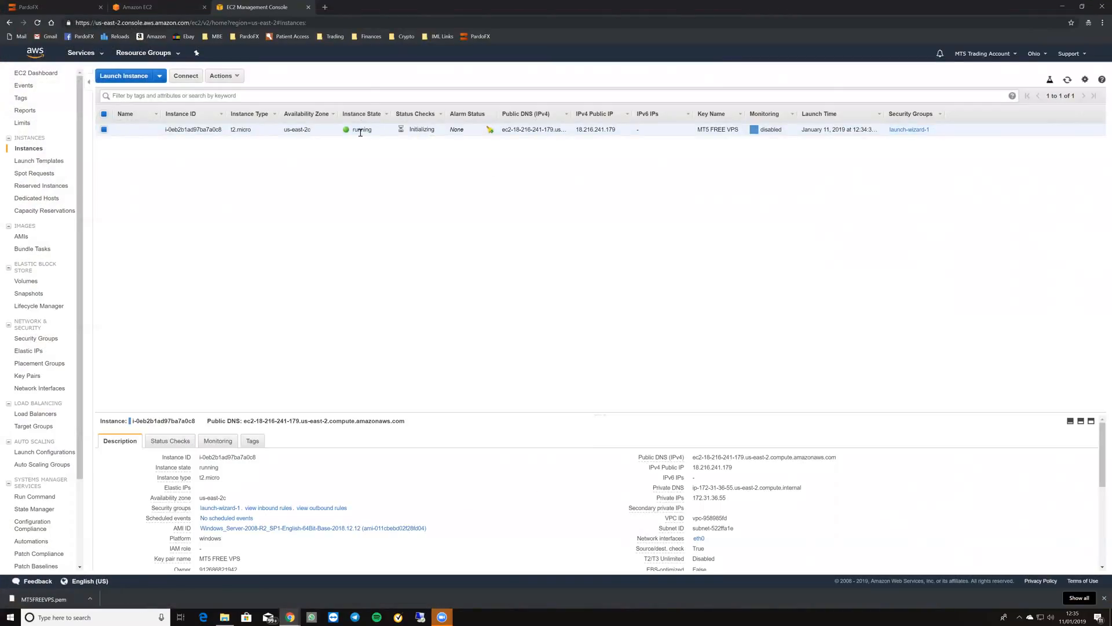
{"action": "left_click", "coordinate": [186, 75]}
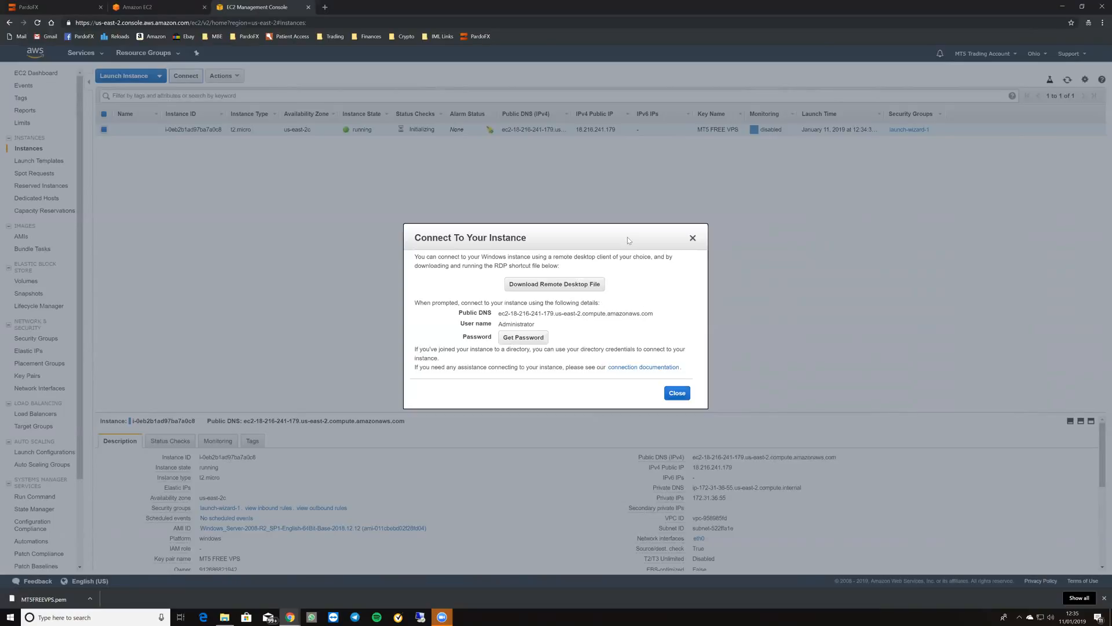
{"action": "left_click", "coordinate": [571, 287]}
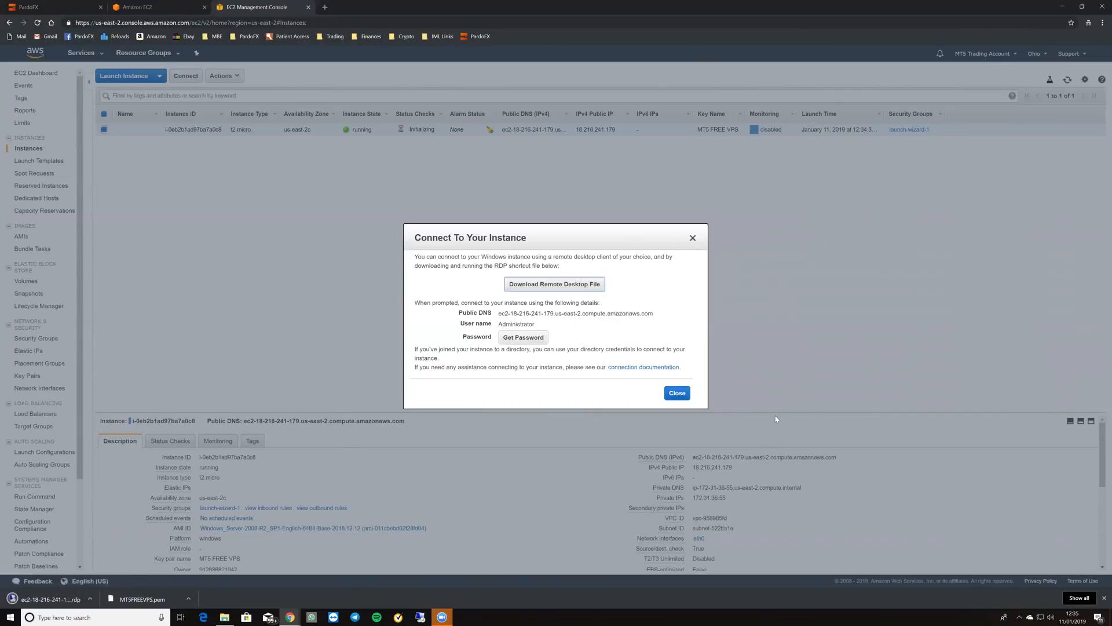
Copy the downloaded remote desktop file to the desktop and place it beside the MT5FREEVPS.pem file.
{"action": "key", "text": "alt+Tab"}
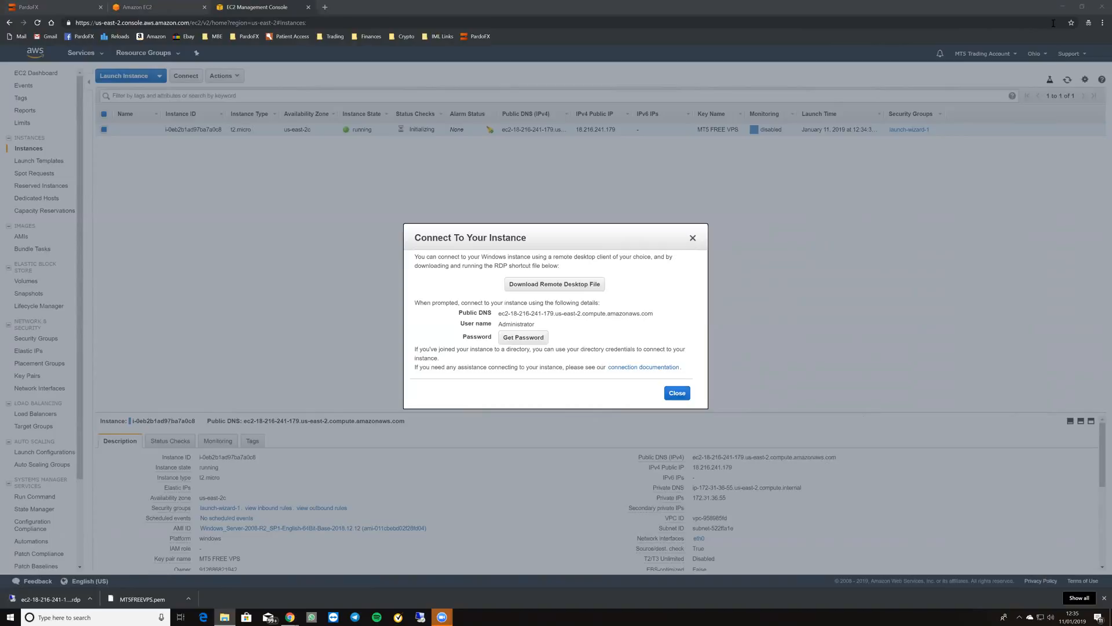
{"action": "left_click", "coordinate": [1062, 7]}
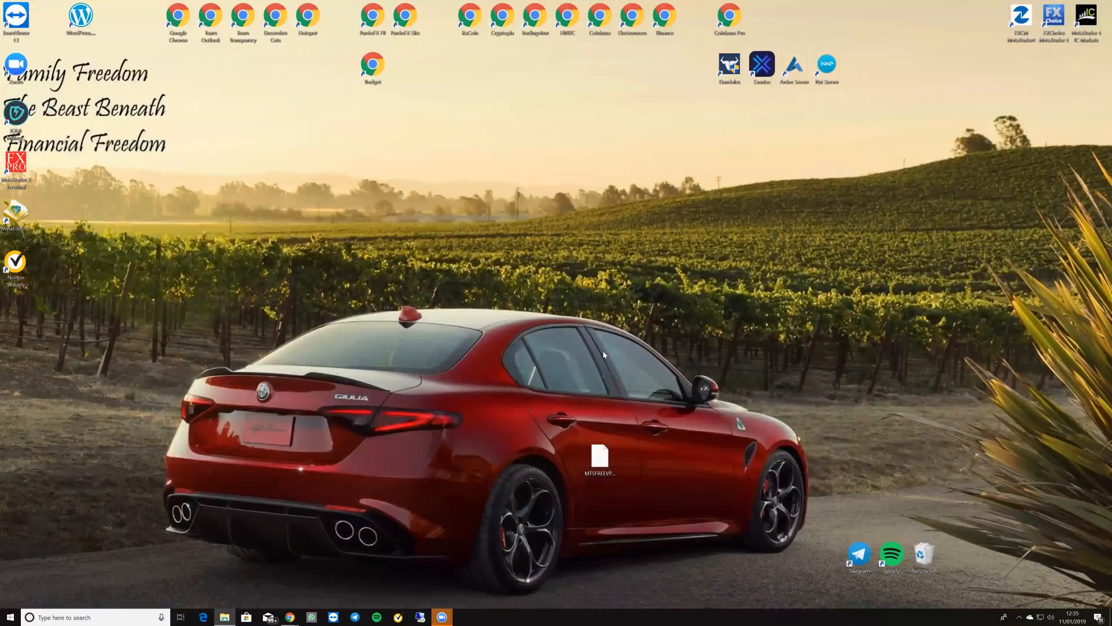
{"action": "right_click", "coordinate": [653, 450]}
{"action": "left_click", "coordinate": [713, 489]}
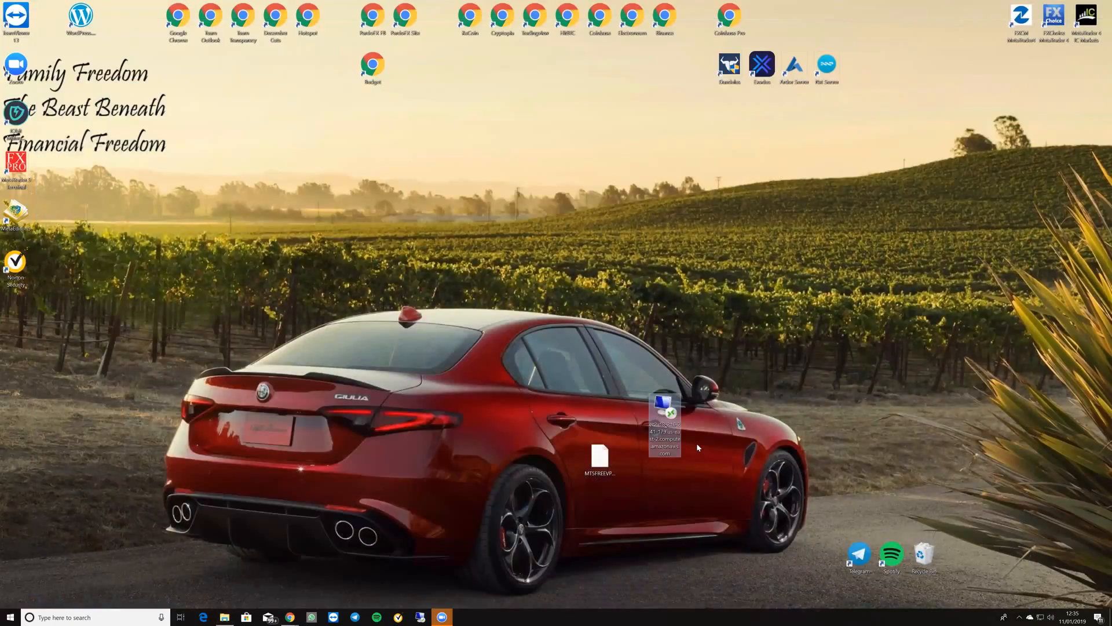
{"action": "left_click_drag", "start_coordinate": [670, 413], "coordinate": [665, 461]}
{"action": "left_click_drag", "start_coordinate": [665, 415], "coordinate": [634, 464]}
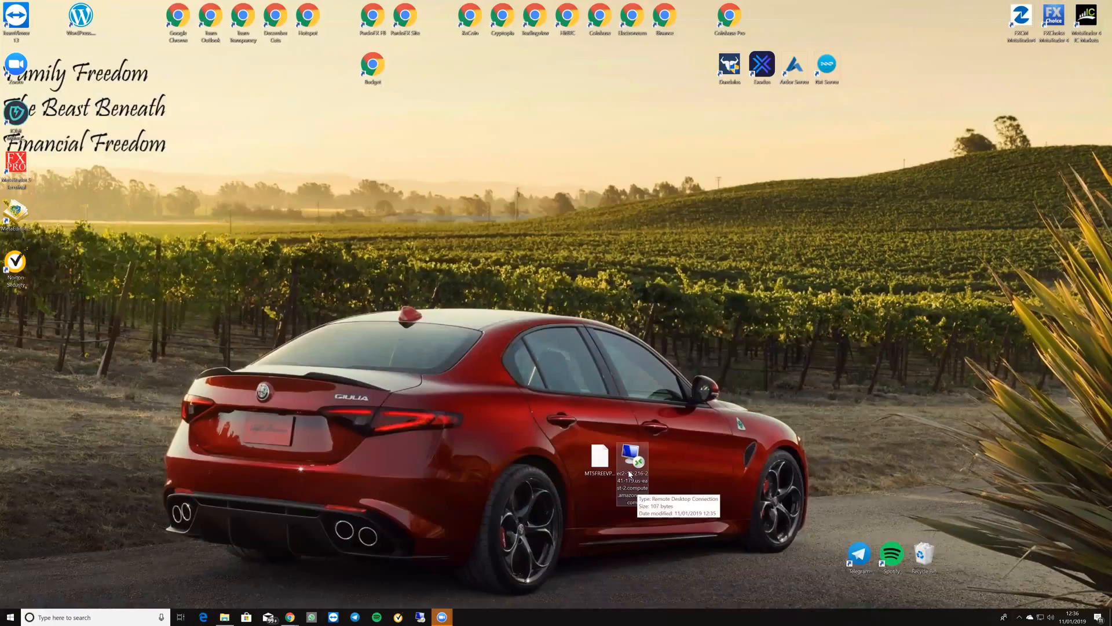
{"action": "mouse_move", "coordinate": [632, 464]}
{"action": "left_mouse_down"}
{"action": "mouse_move", "coordinate": [649, 461]}
{"action": "mouse_move", "coordinate": [636, 467]}
{"action": "left_mouse_up"}
{"action": "left_click", "coordinate": [721, 457]}
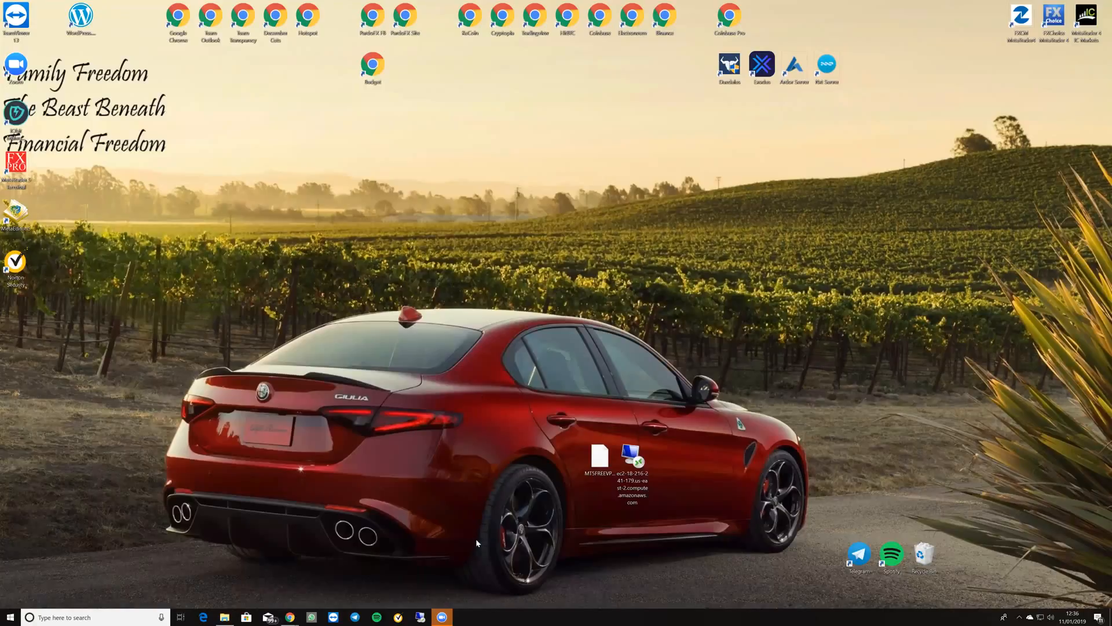
Return to the EC2 console, request the instance's password, and load MT5FREEVPS.pem from the Desktop folder as the key pair file.
{"action": "left_click", "coordinate": [289, 617]}
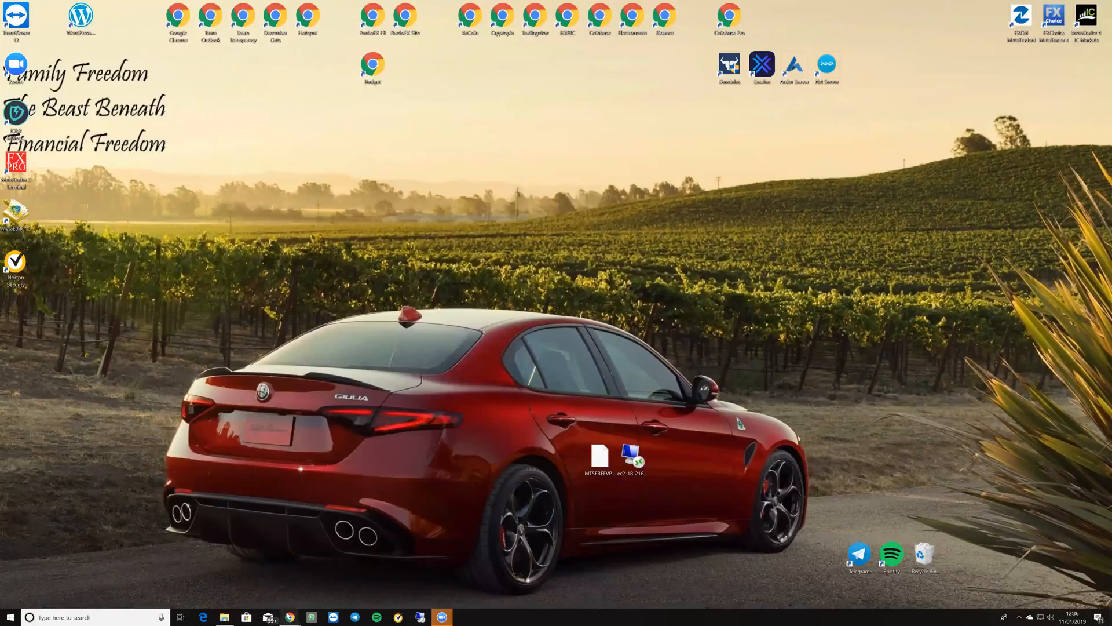
{"action": "left_click", "coordinate": [357, 573]}
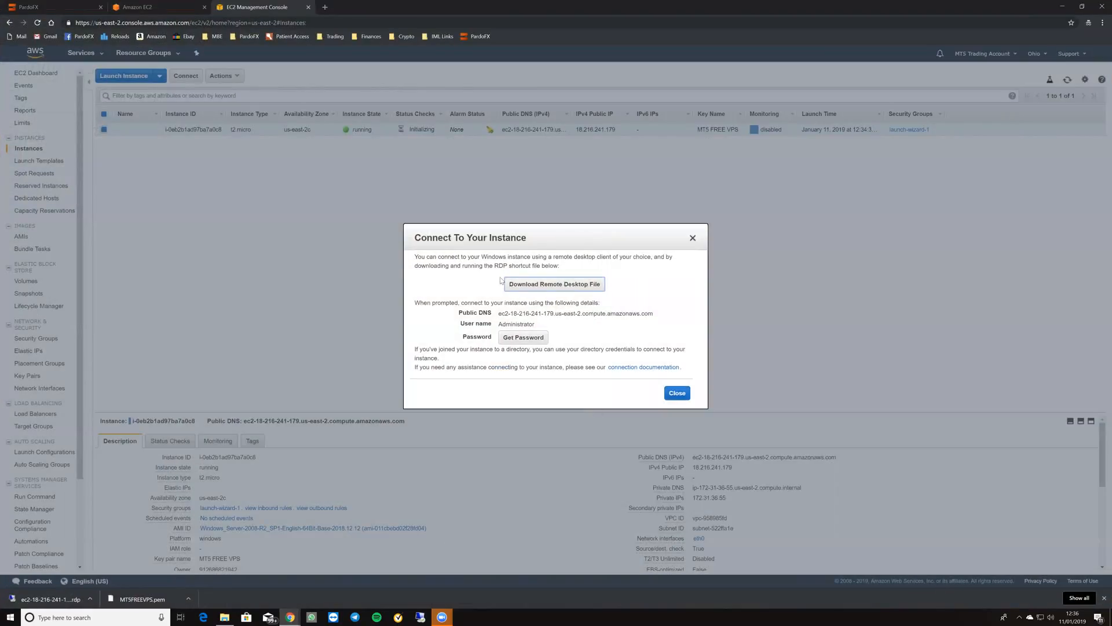
{"action": "left_click", "coordinate": [525, 340]}
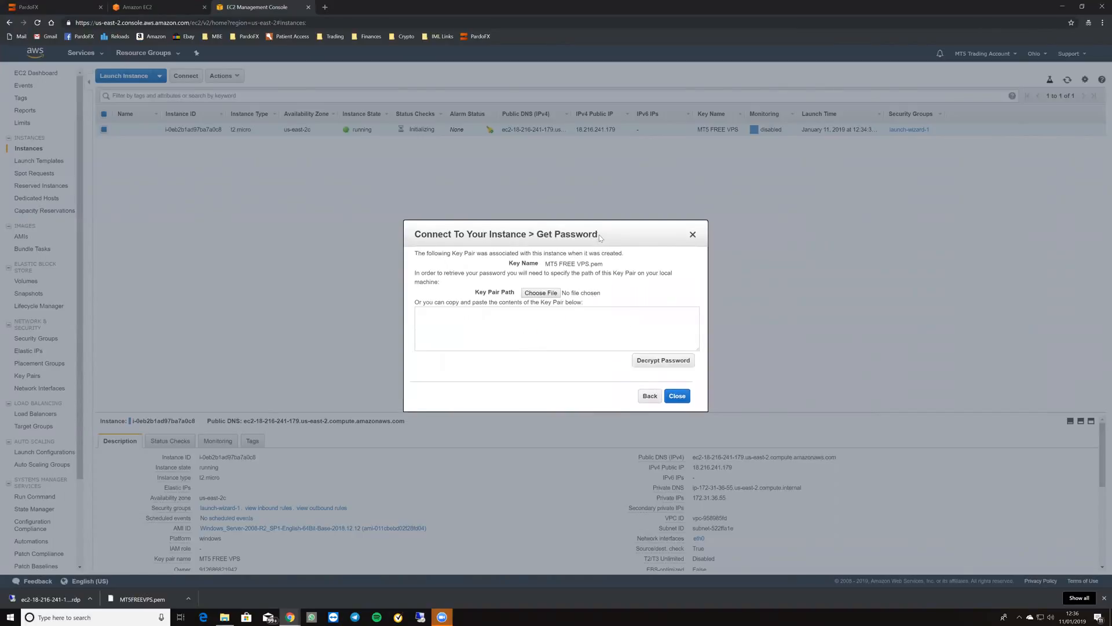
{"action": "left_click_drag", "start_coordinate": [481, 294], "coordinate": [609, 291]}
{"action": "left_click", "coordinate": [615, 291]}
{"action": "left_click", "coordinate": [544, 295]}
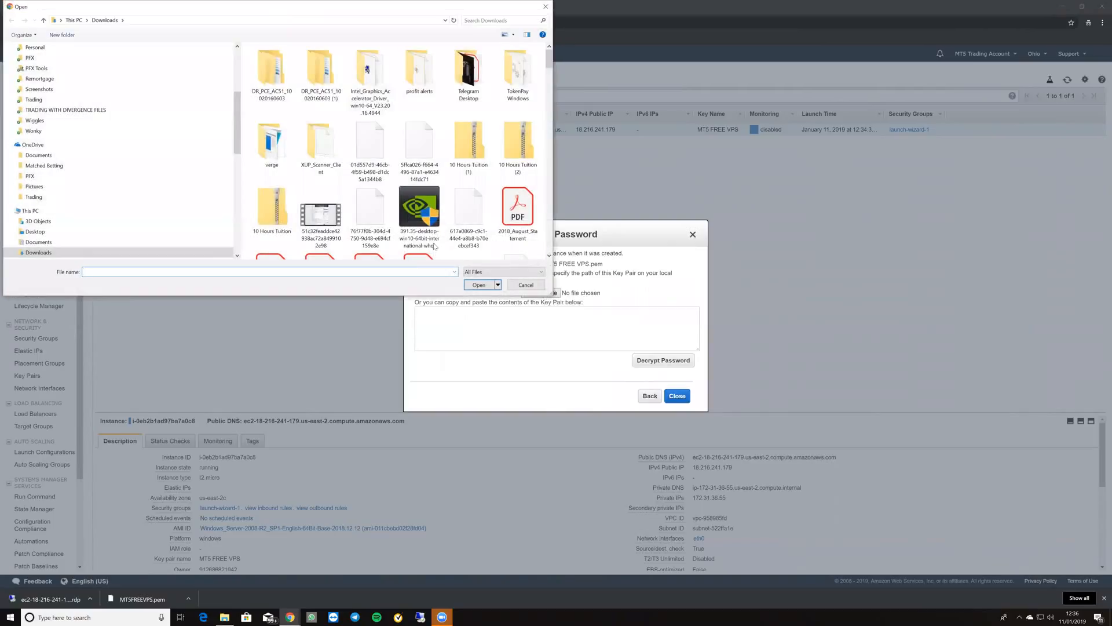
{"action": "left_click_drag", "start_coordinate": [236, 151], "coordinate": [231, 73]}
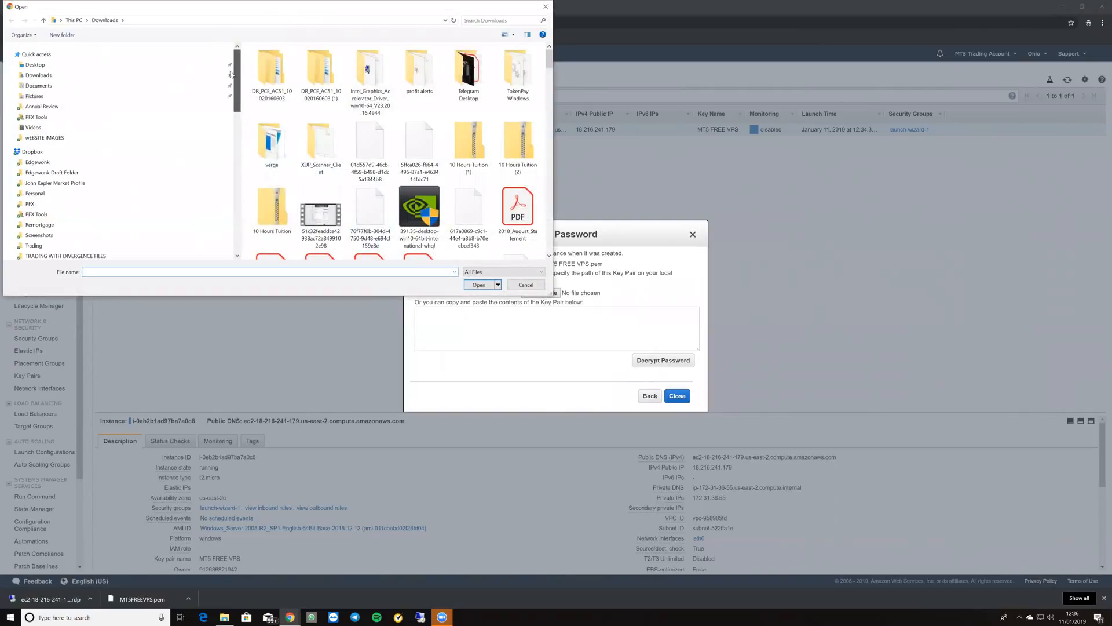
{"action": "left_click", "coordinate": [93, 65]}
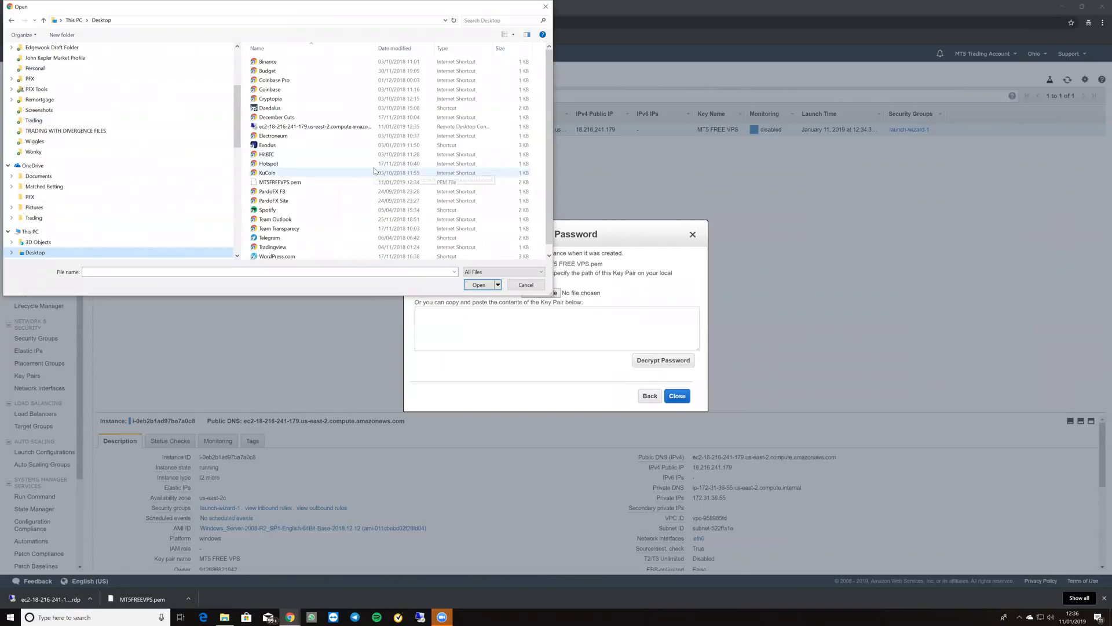
{"action": "scroll", "coordinate": [360, 174], "scroll_direction": "down", "scroll_amount": 1}
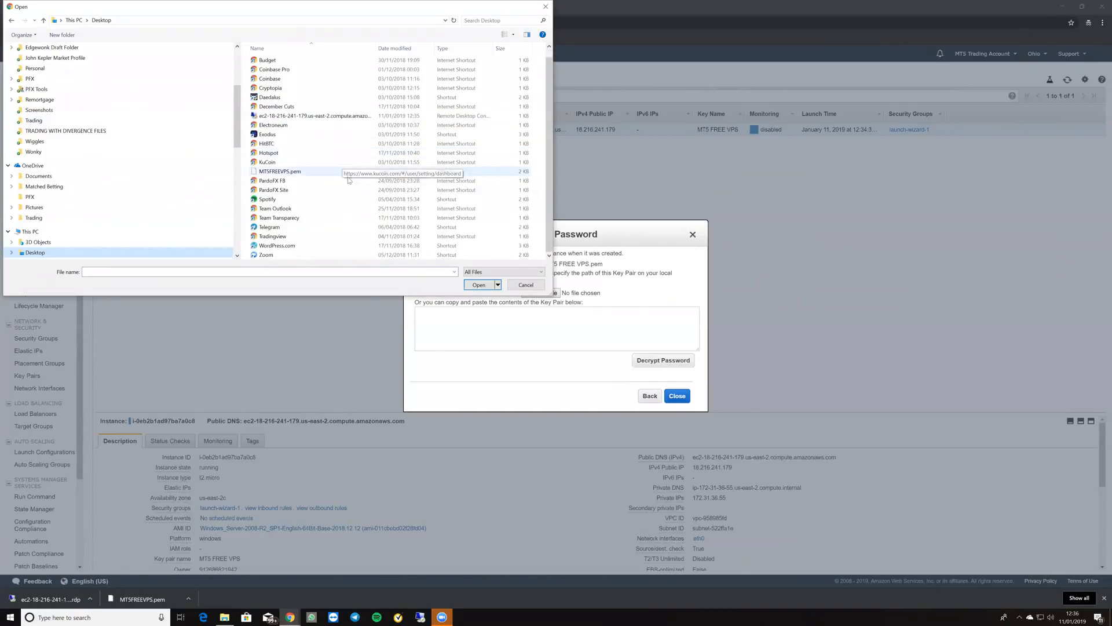
{"action": "left_click", "coordinate": [277, 173]}
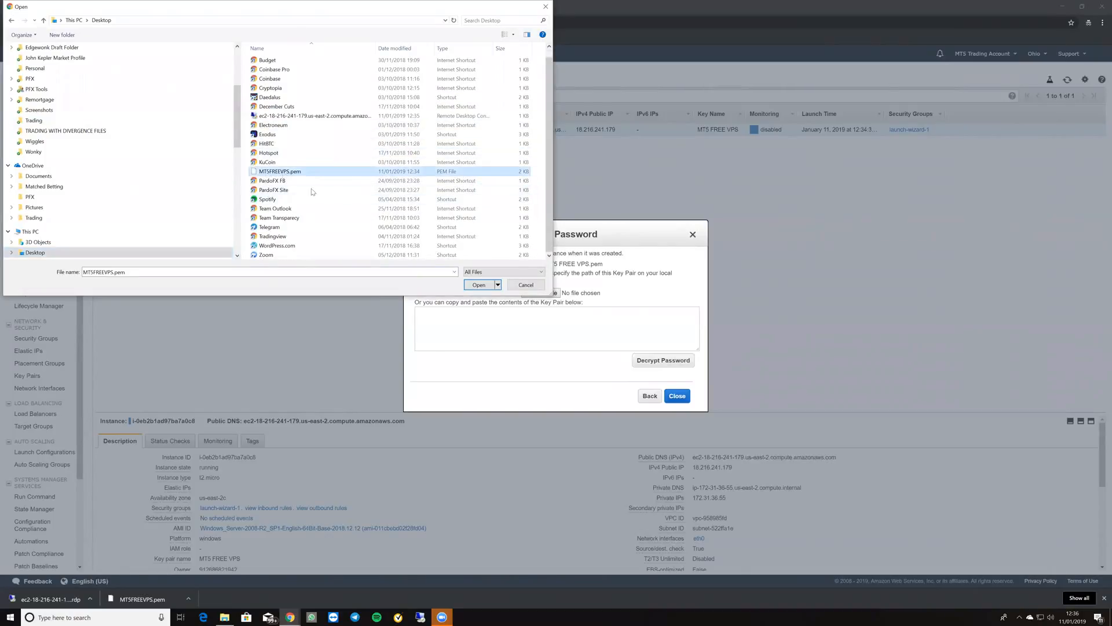
{"action": "double_click", "coordinate": [302, 172]}
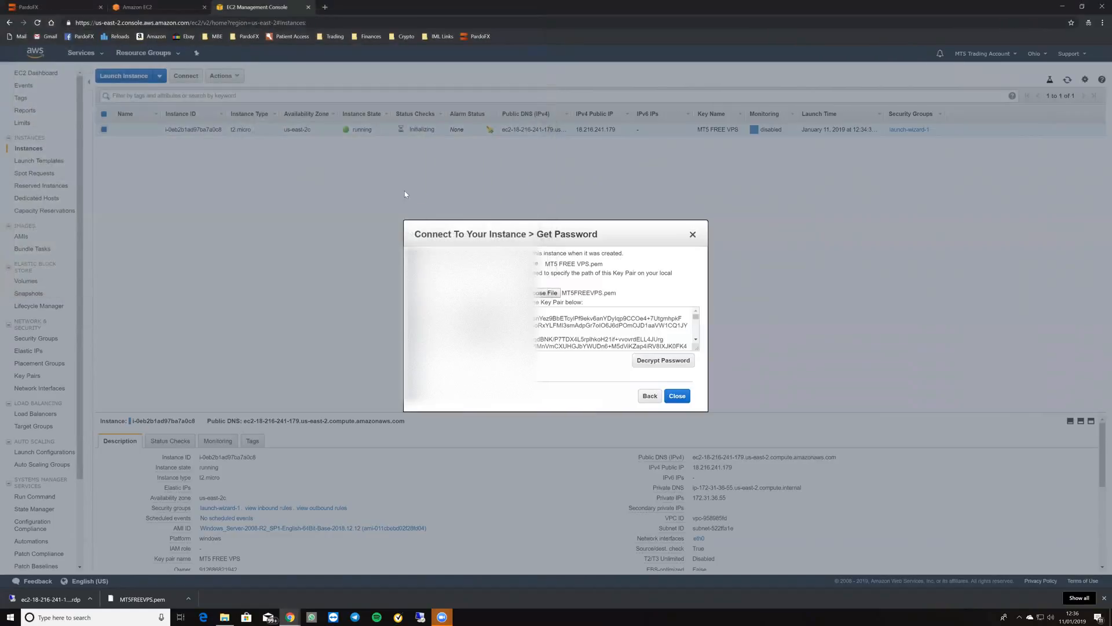
Decrypt the instance's administrator password, copy it to the clipboard, and close the connection dialog.
{"action": "left_click", "coordinate": [577, 315]}
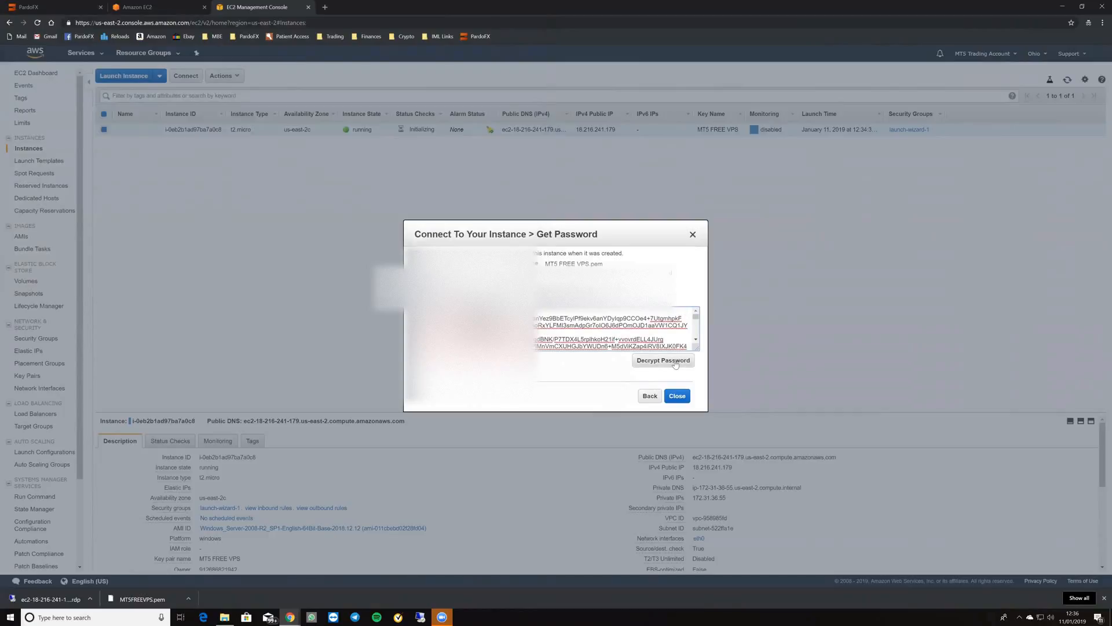
{"action": "left_click", "coordinate": [675, 360]}
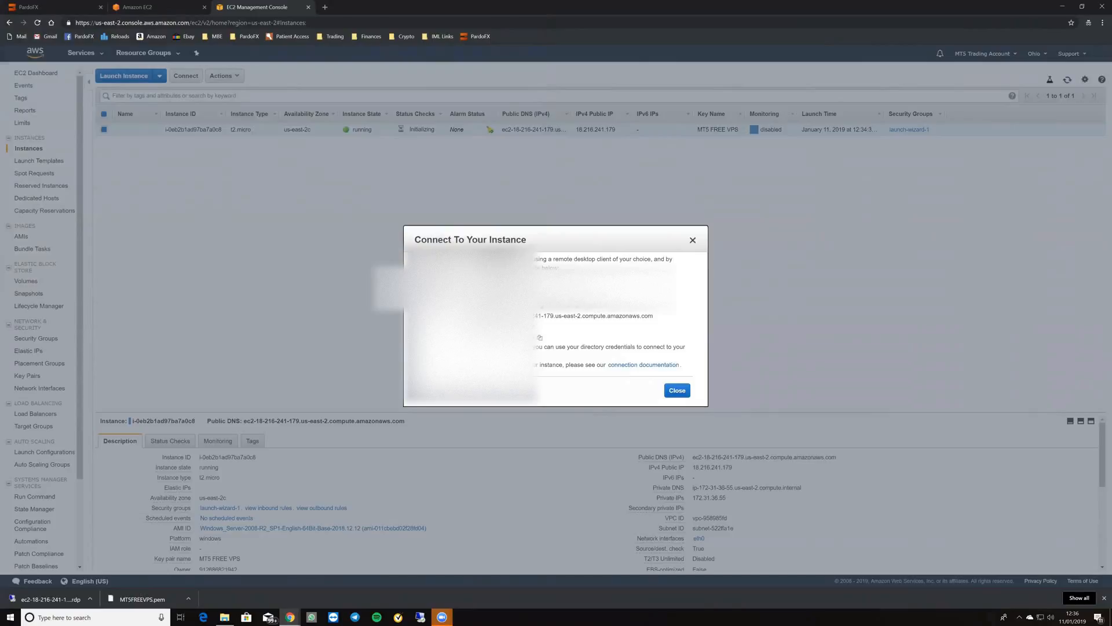
{"action": "left_click", "coordinate": [540, 338]}
{"action": "left_click", "coordinate": [677, 391]}
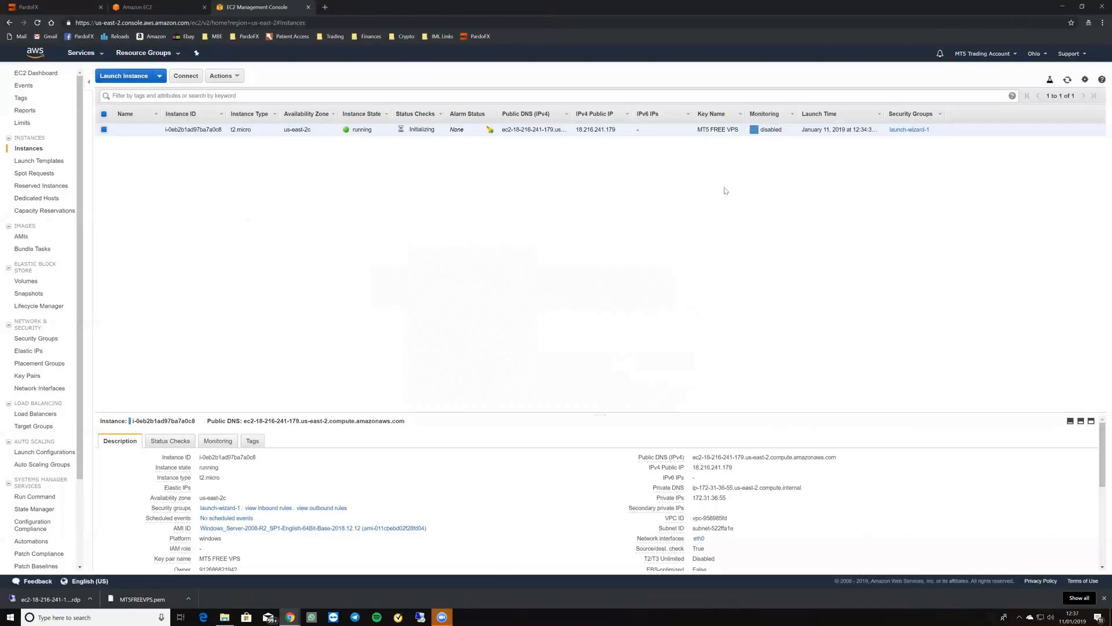
Minimize the browser, open the EC2 remote desktop file on the desktop, and agree to connect despite the unknown publisher.
{"action": "left_click", "coordinate": [1064, 7]}
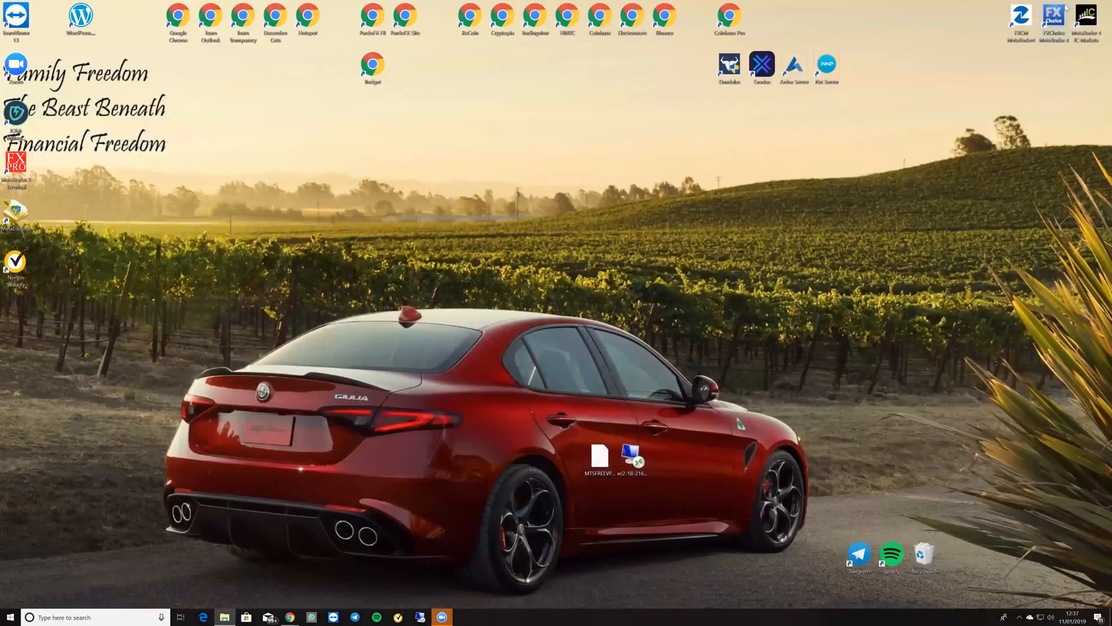
{"action": "left_click", "coordinate": [628, 457]}
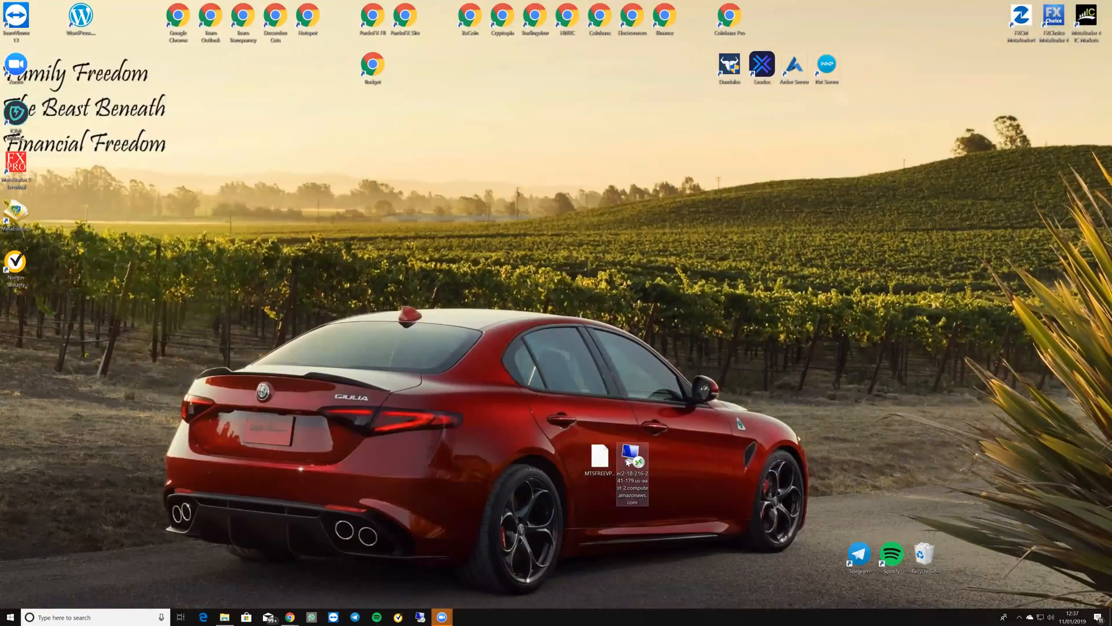
{"action": "double_click", "coordinate": [642, 454]}
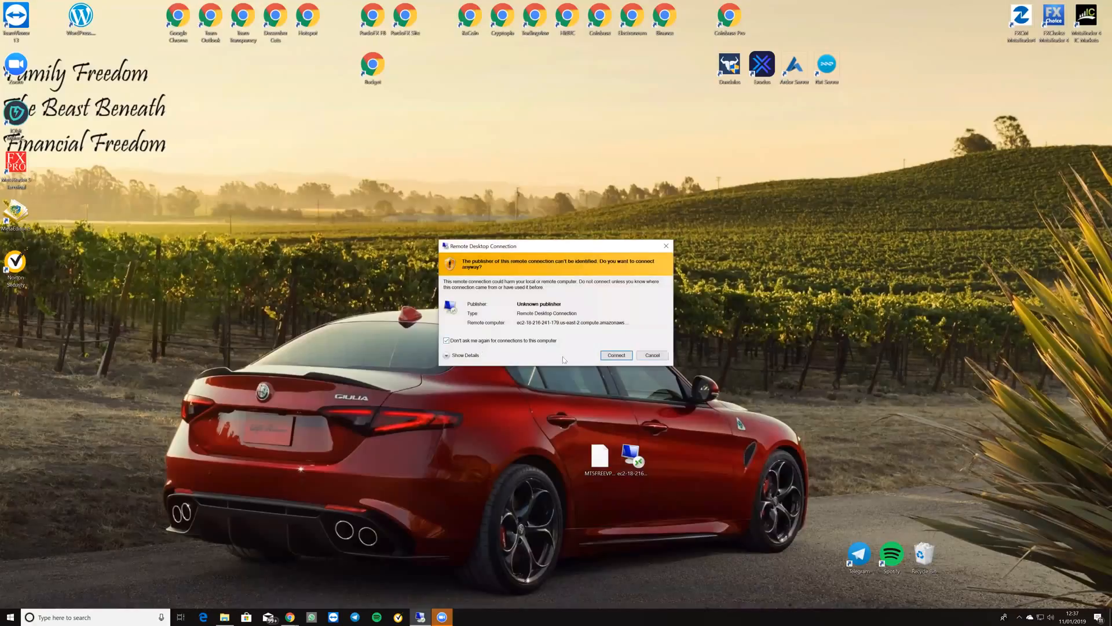
{"action": "left_click", "coordinate": [619, 357]}
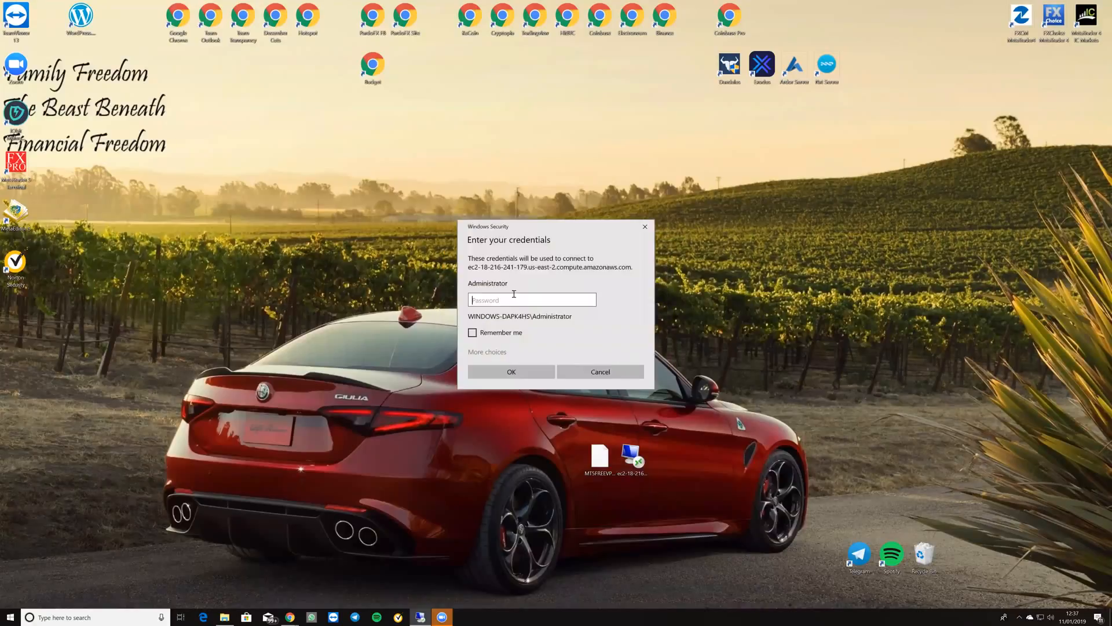
Paste the copied administrator password into the credentials prompt and proceed with the remote desktop connection to the instance.
{"action": "key", "text": "ctrl+v"}
{"action": "left_click", "coordinate": [518, 370]}
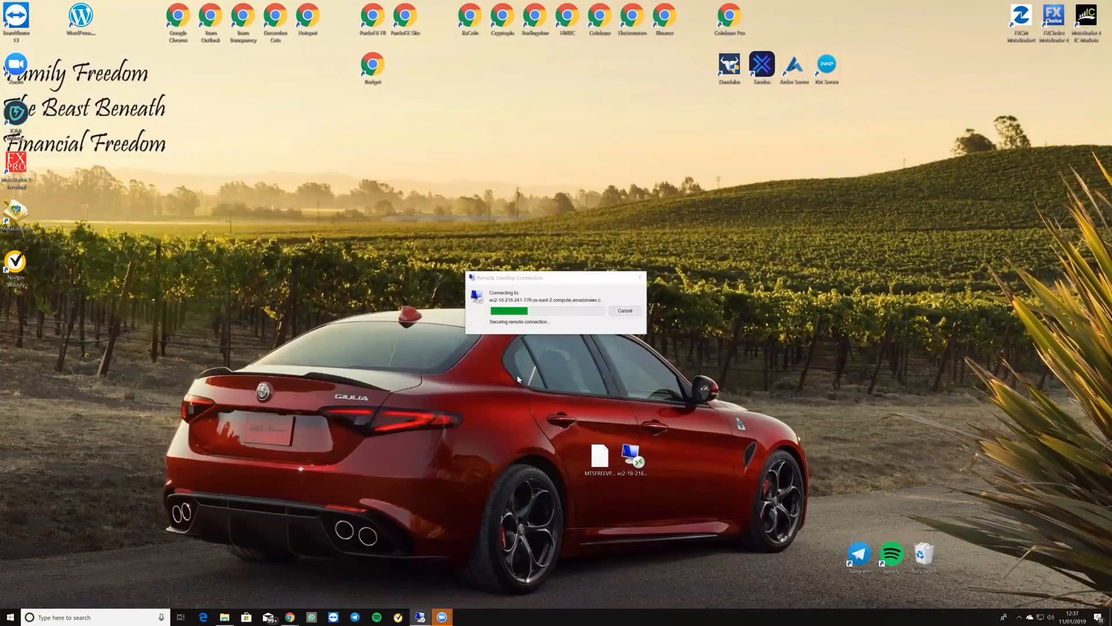
{"action": "left_click", "coordinate": [582, 380]}
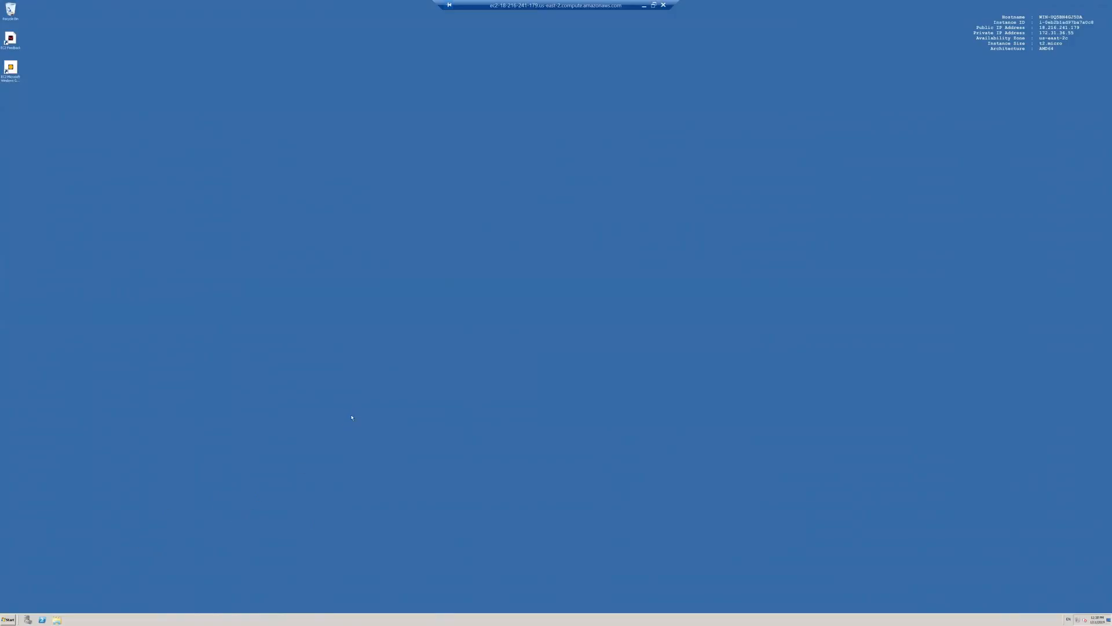
{"action": "left_click", "coordinate": [12, 621]}
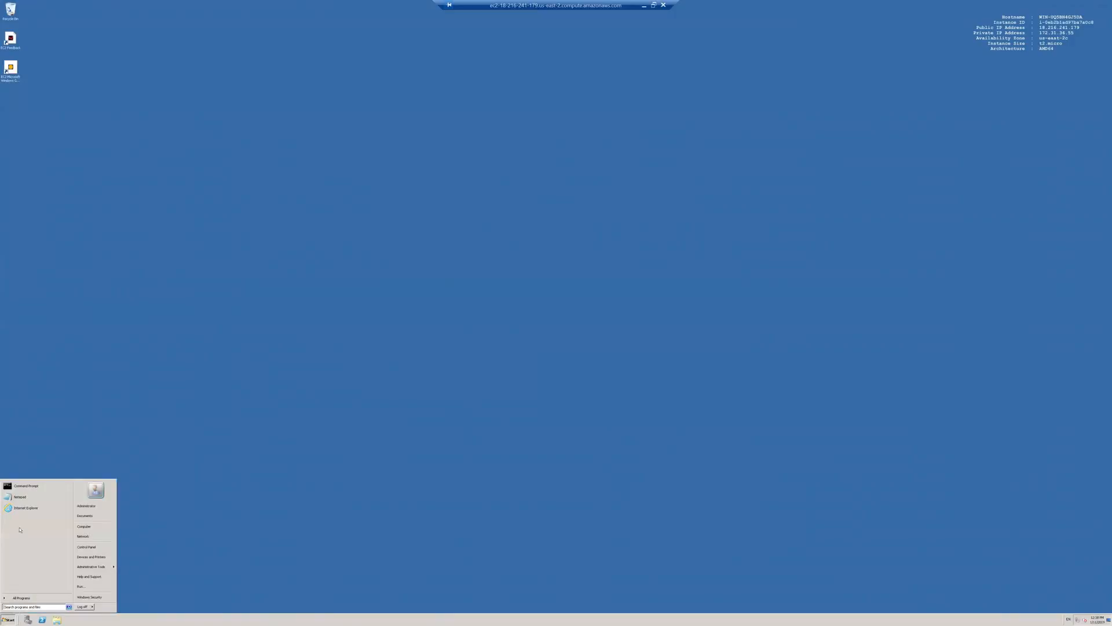
{"action": "left_click", "coordinate": [353, 475]}
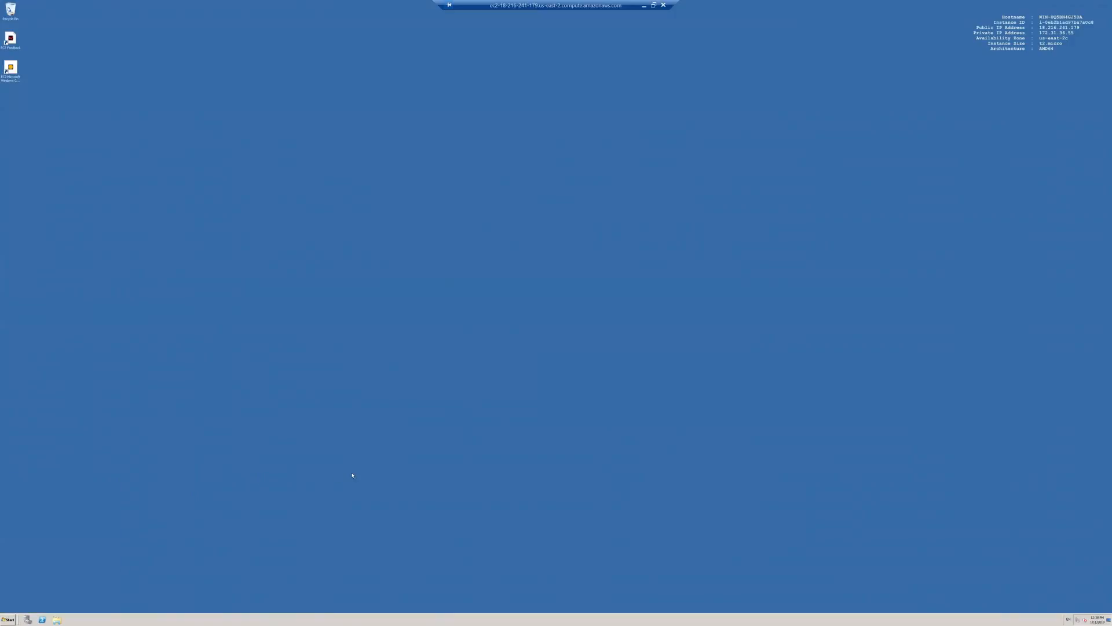